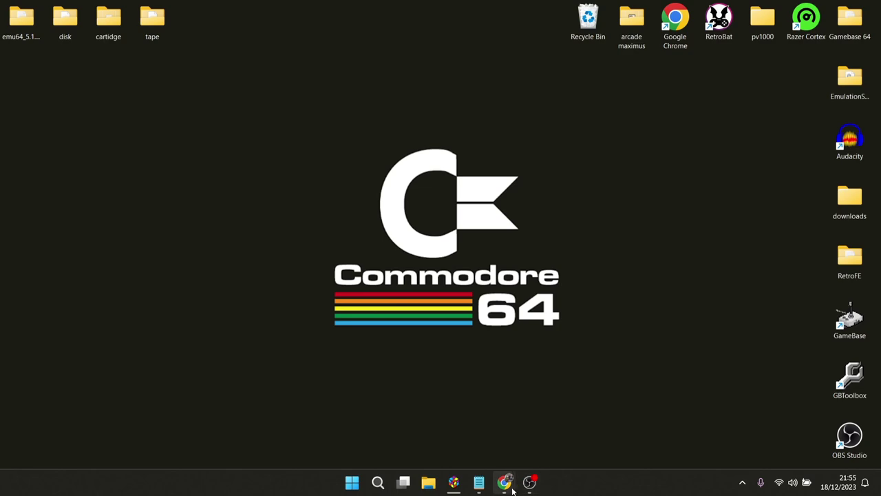
Switch to the Emu64 Version 5.1.0 download page in Chrome and check the PC's system type in System Information.
mouse_move(505, 481)
click(579, 408)
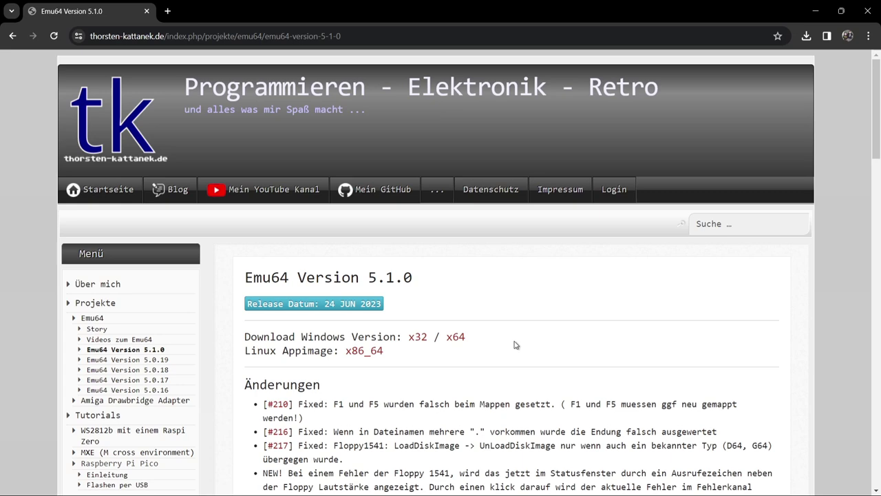
click(377, 482)
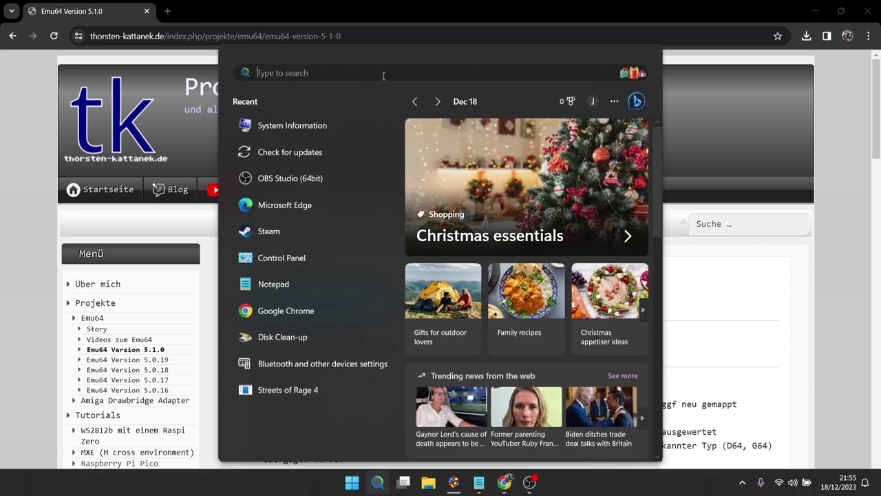
text(sys)
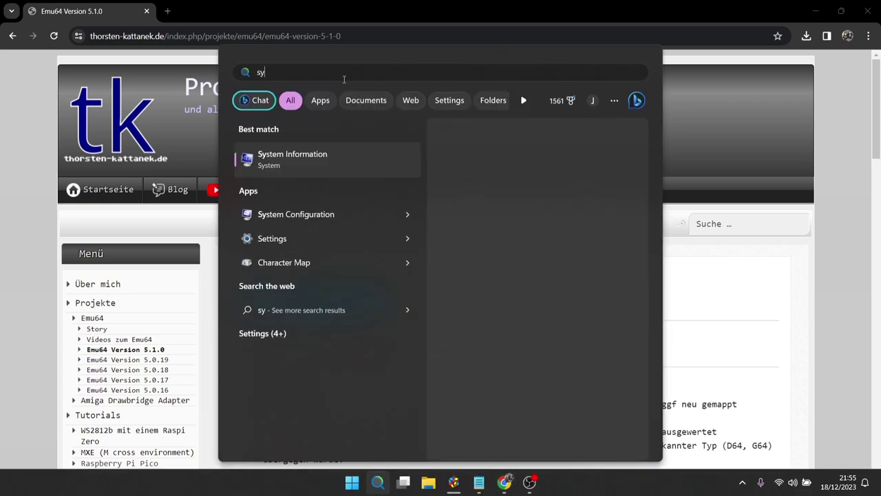
click(325, 159)
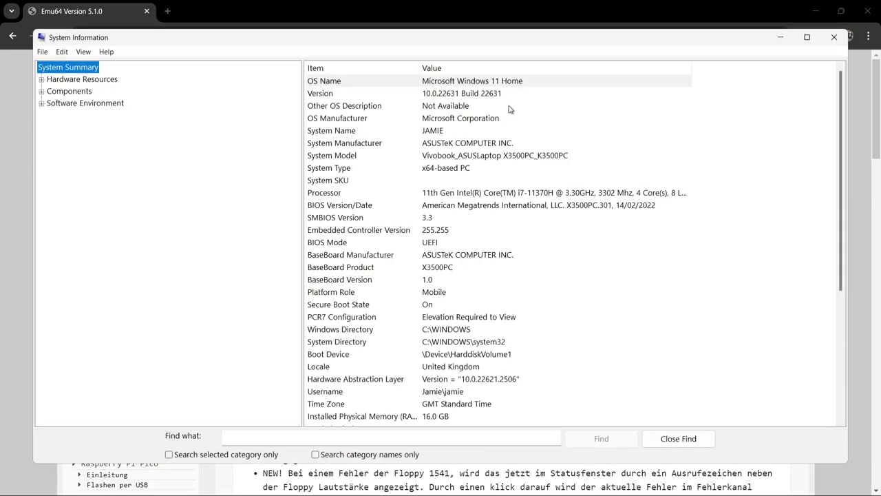
click(380, 171)
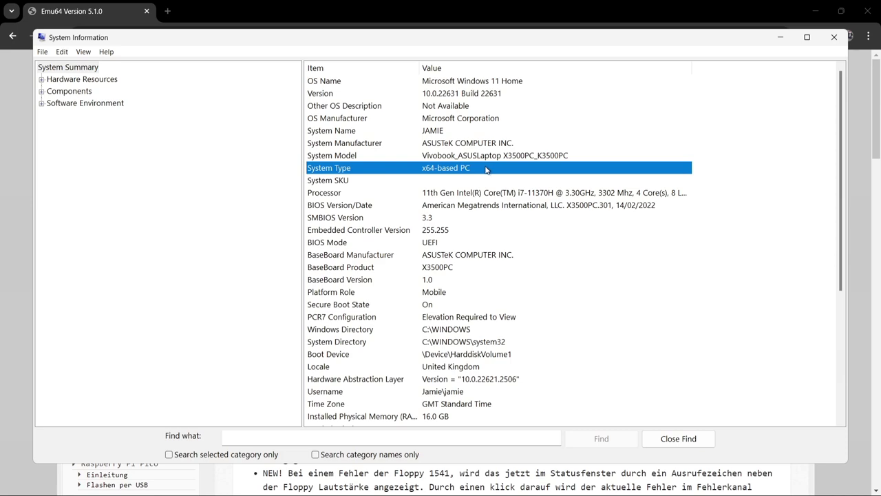
click(834, 37)
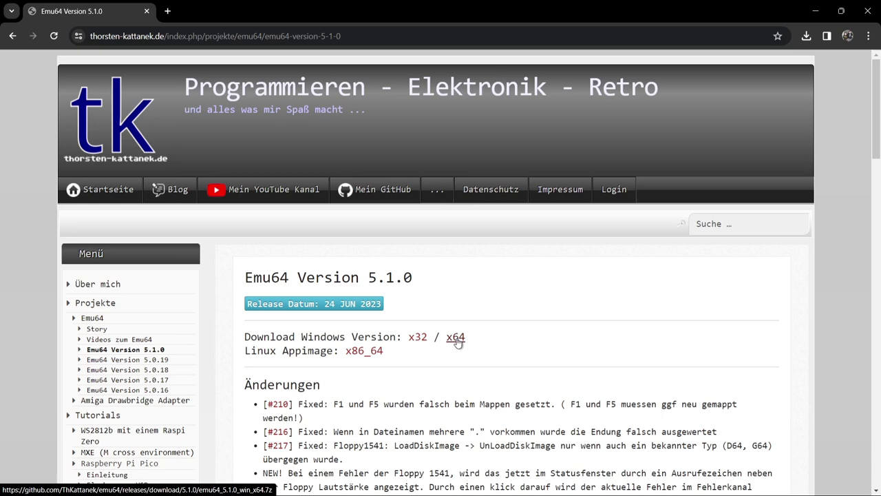
Minimise the browser and move the emu64_5.1.0_win_x64 folder to an open area of the desktop above the Commodore logo.
click(819, 7)
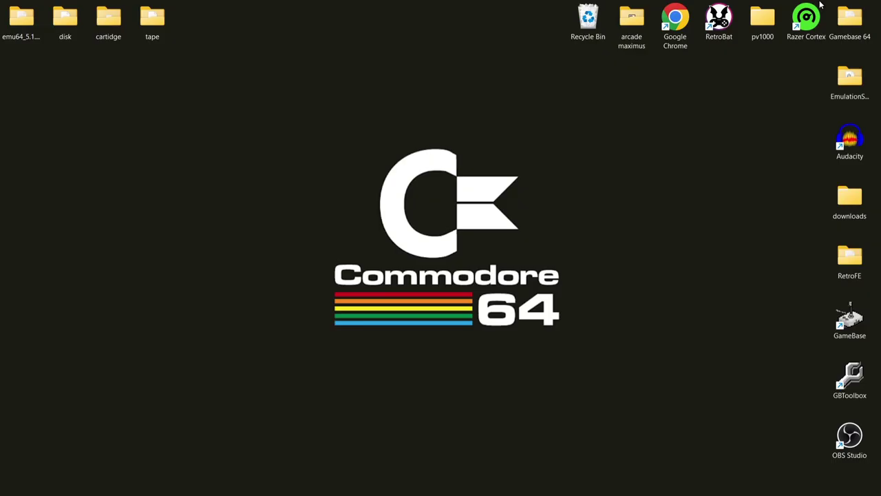
drag(20, 17, 318, 118)
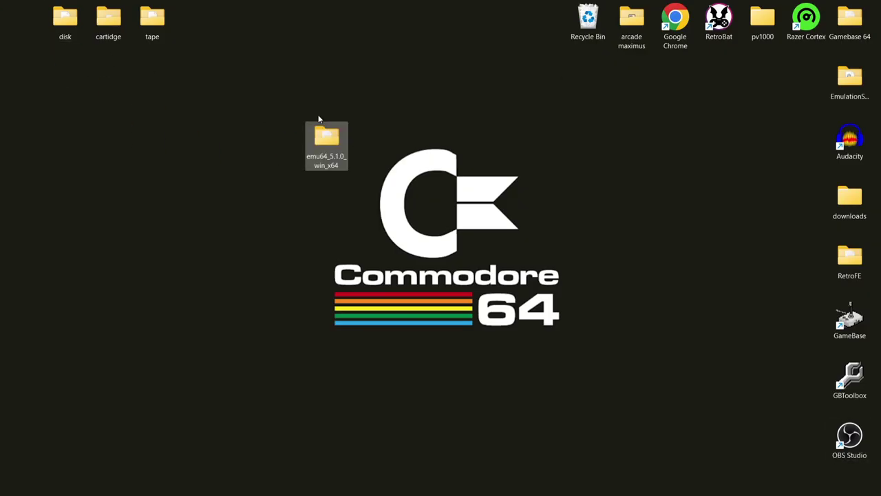
click(362, 142)
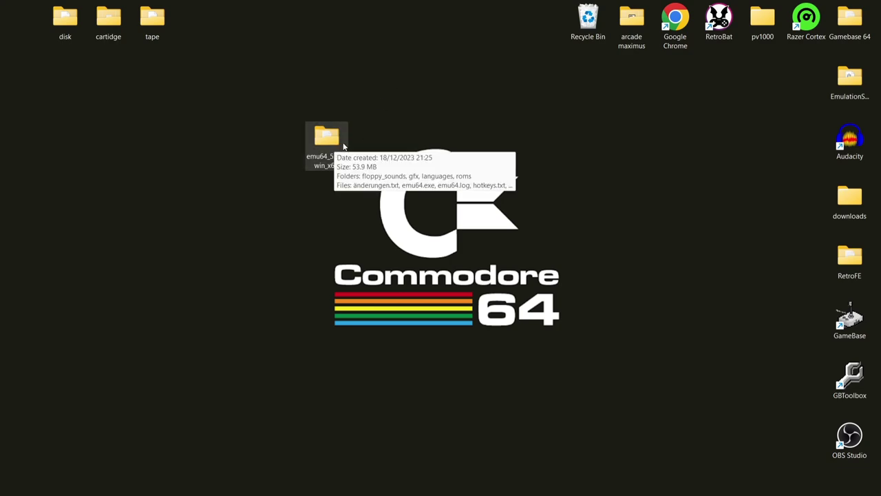
Open the emu64_5.1.0_win_x64 folder, view the files in its roms subfolder and return to the main folder.
double_click(337, 141)
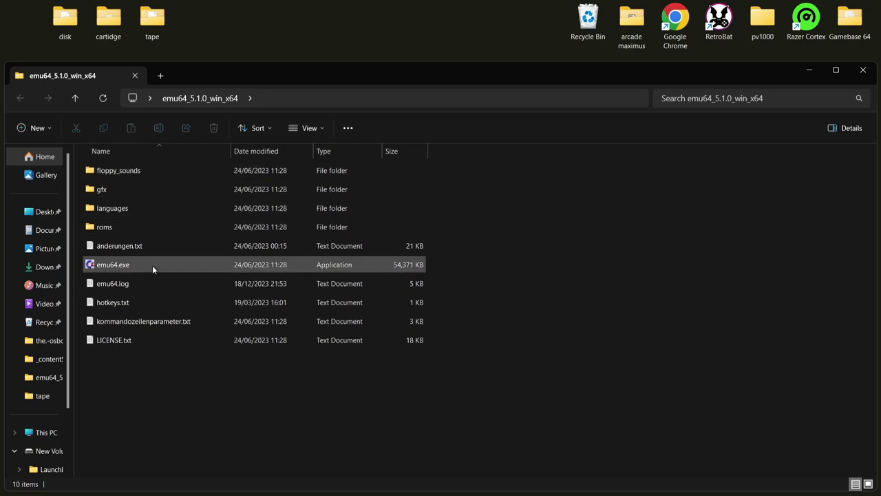
double_click(137, 227)
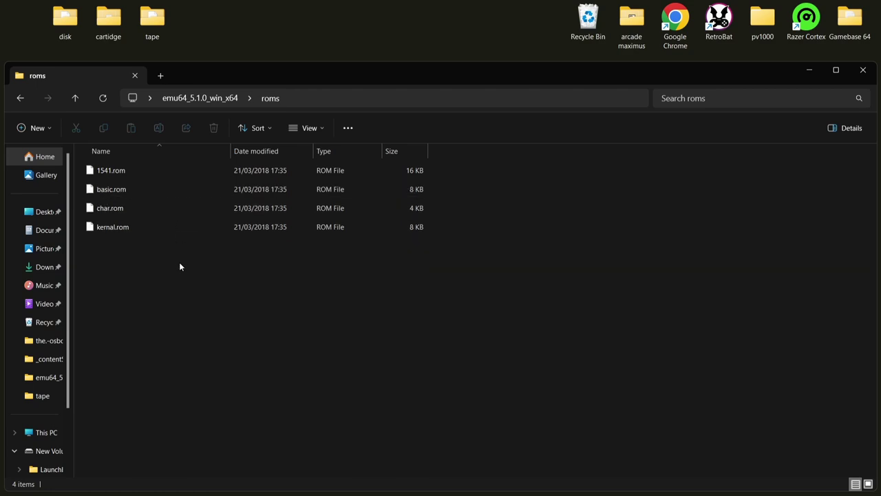
click(18, 97)
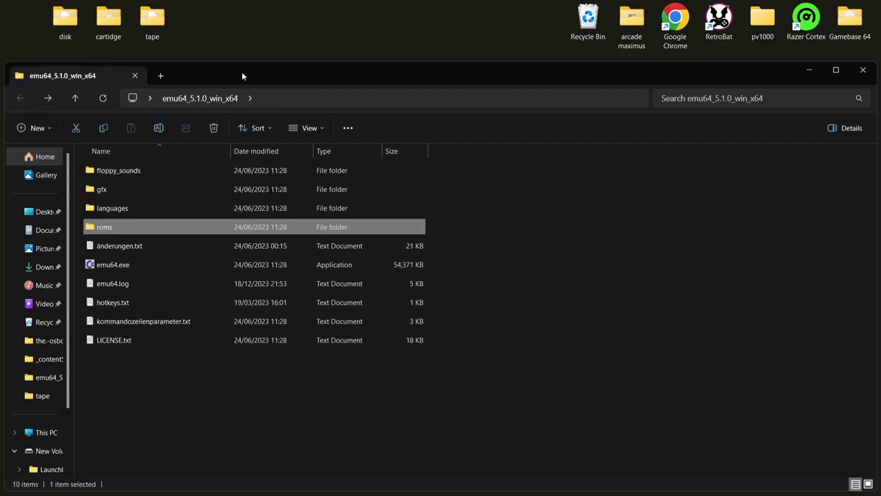
Move the disk, cartidge and tape folders from the desktop into the emu64_5.1.0_win_x64 folder.
drag(241, 72, 429, 68)
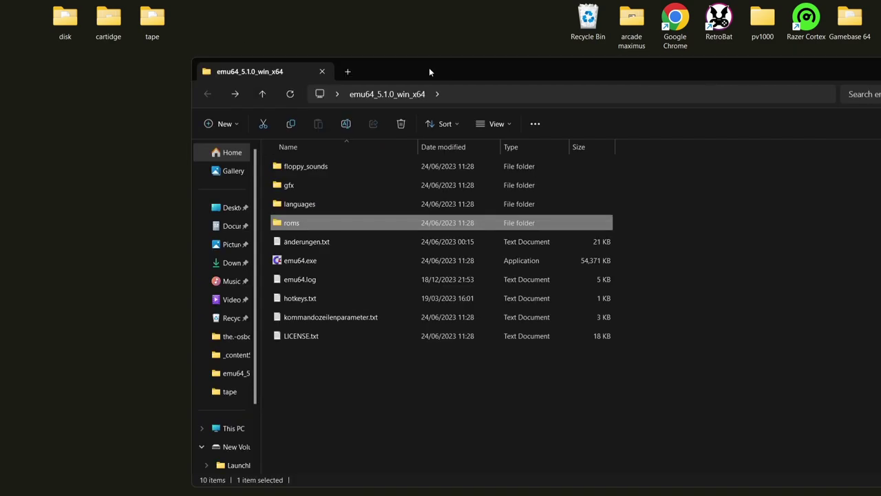
click(395, 405)
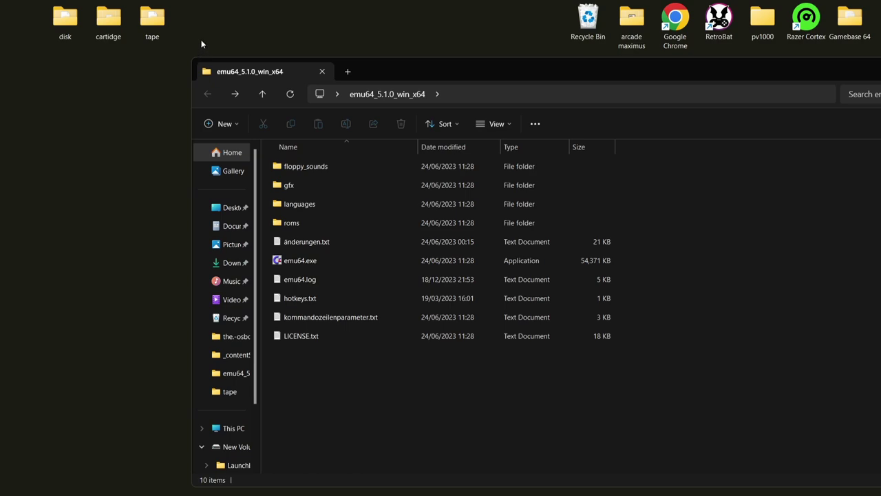
drag(197, 45, 300, 389)
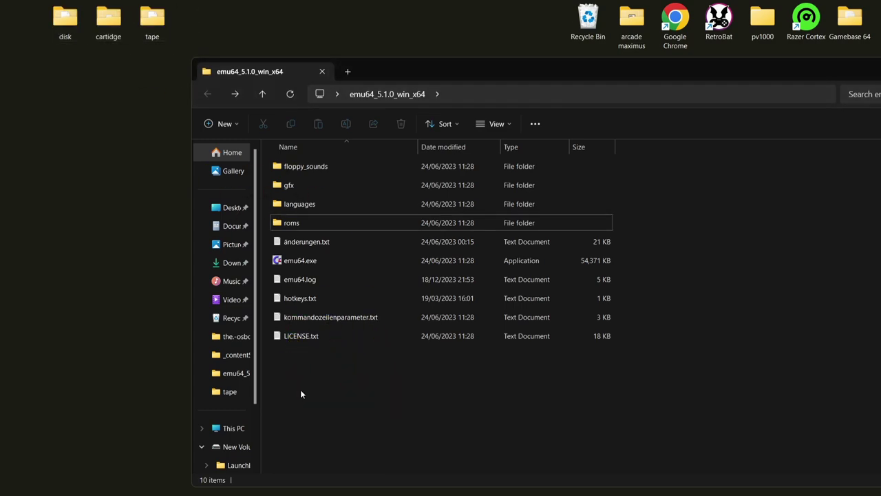
click(330, 418)
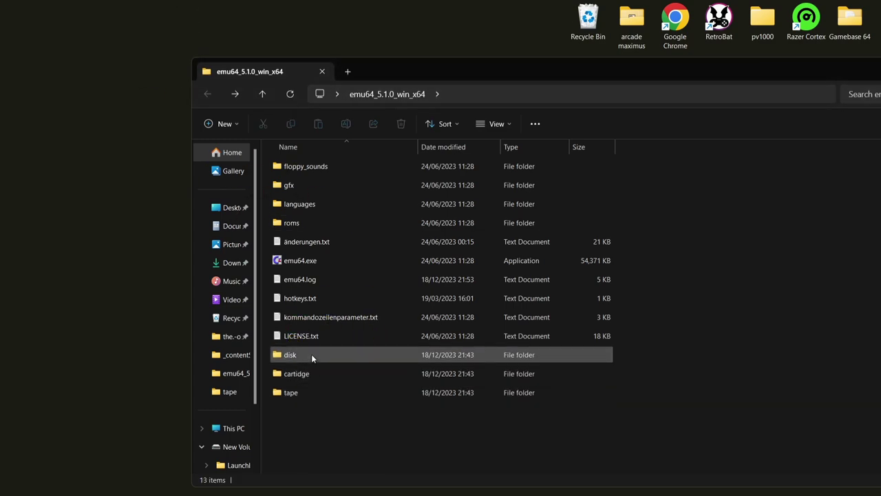
Examine the game files inside the disk, cartidge and tape folders, returning to the main emulator folder after each.
double_click(357, 357)
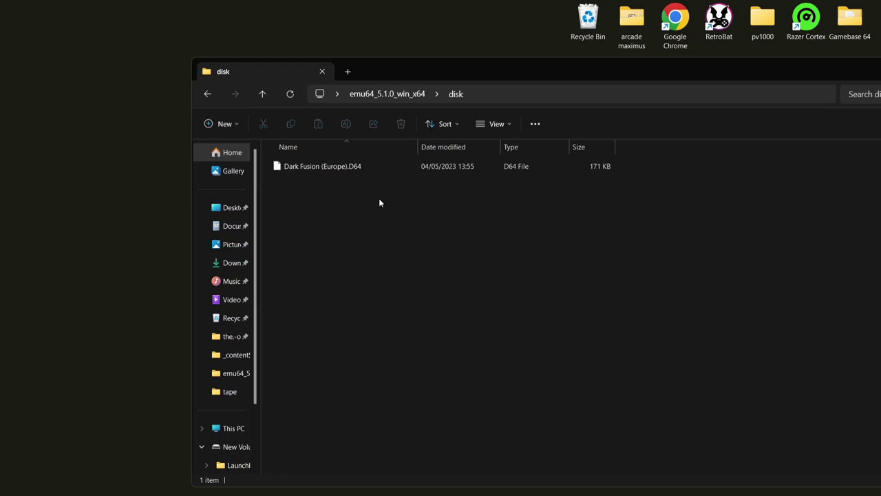
click(208, 91)
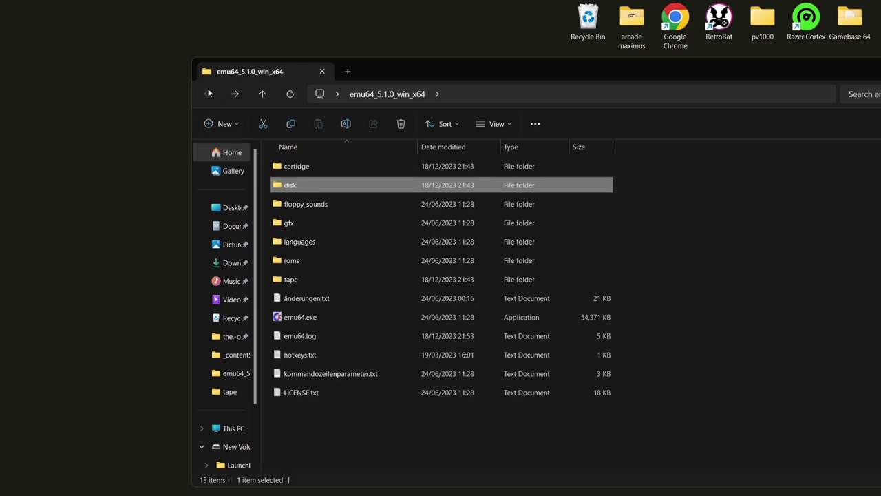
double_click(330, 167)
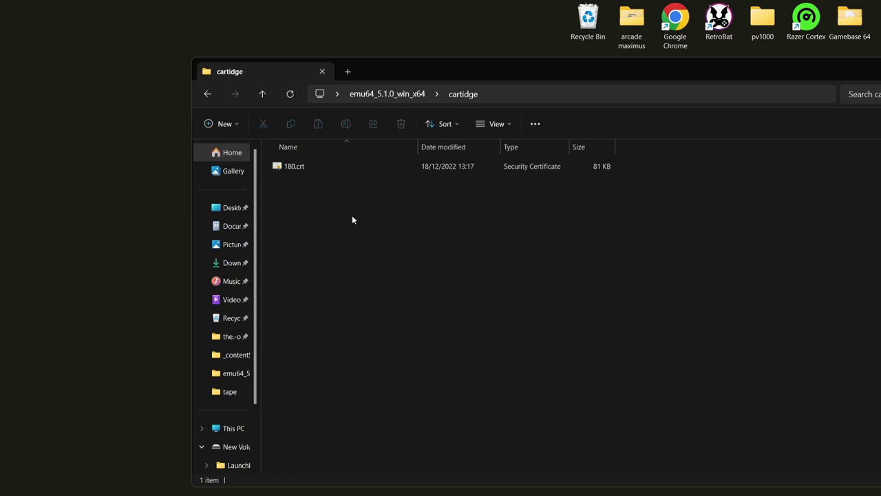
click(207, 94)
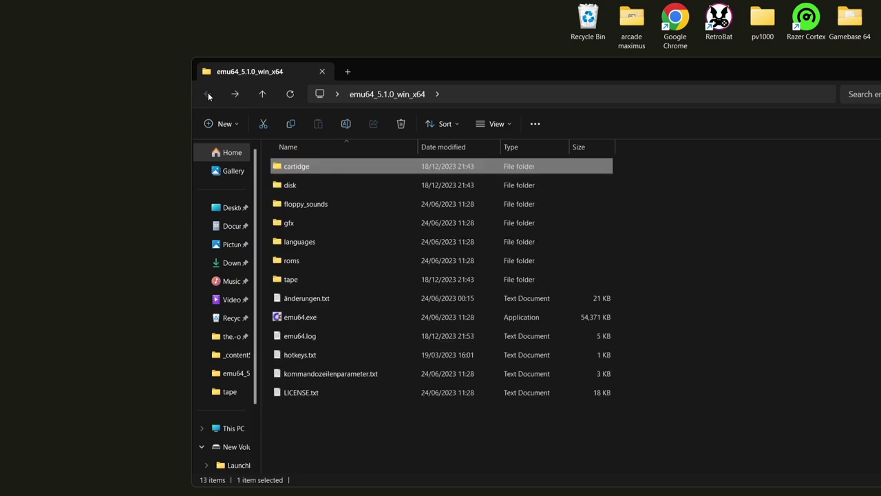
double_click(314, 280)
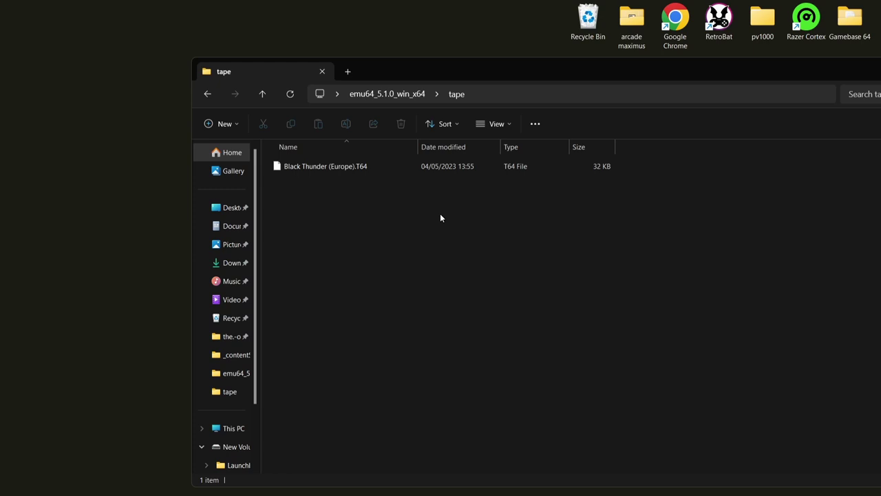
click(207, 93)
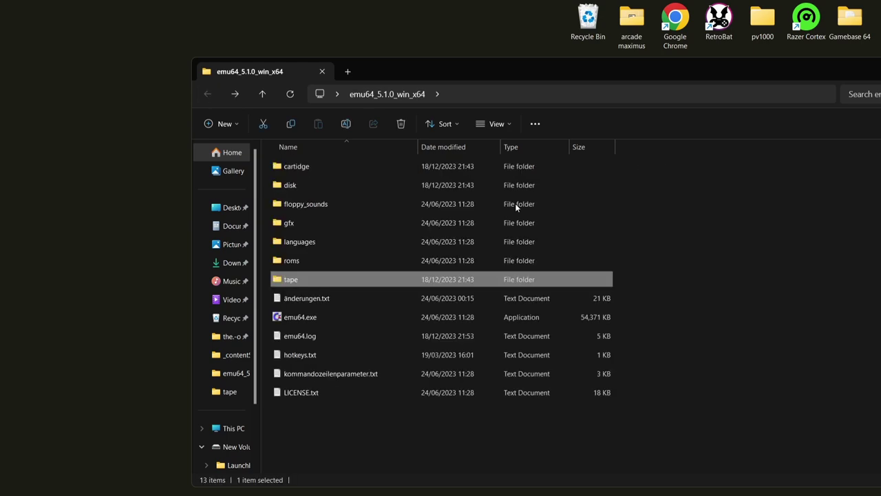
Launch emu64.exe and position its control window beside the C64 Screen window.
click(492, 421)
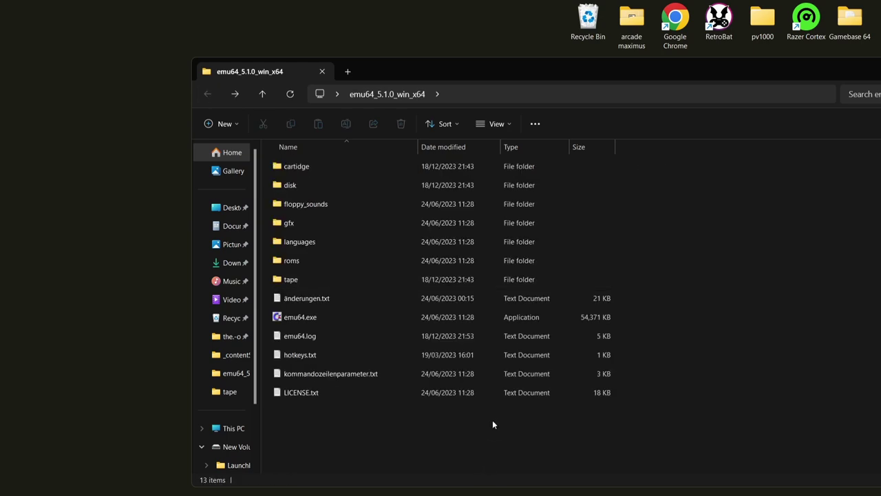
double_click(336, 317)
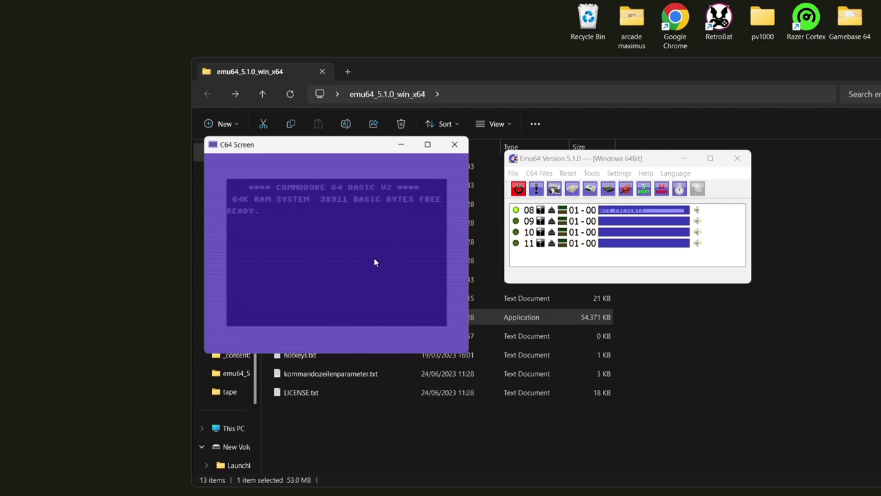
drag(608, 161, 584, 168)
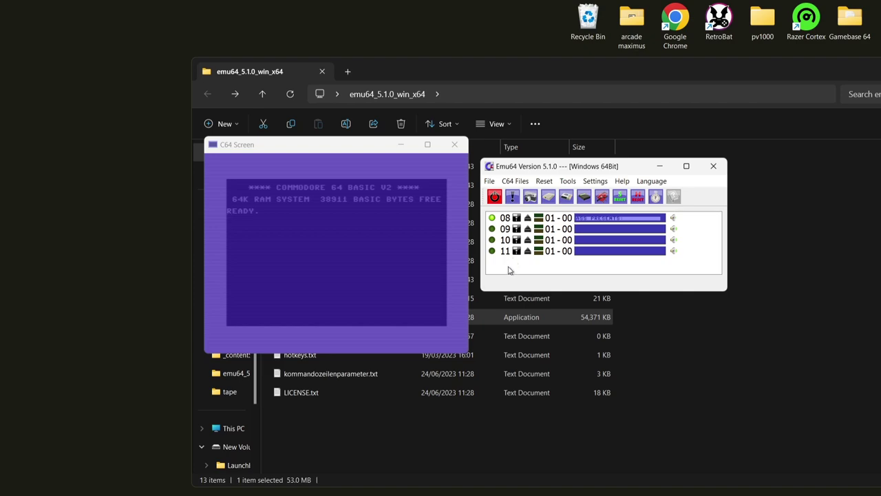
Eject the disk from drive 08 and browse its disk editor from the home folder to Desktop/emu64_5.1.0_win_x64/disk.
click(529, 218)
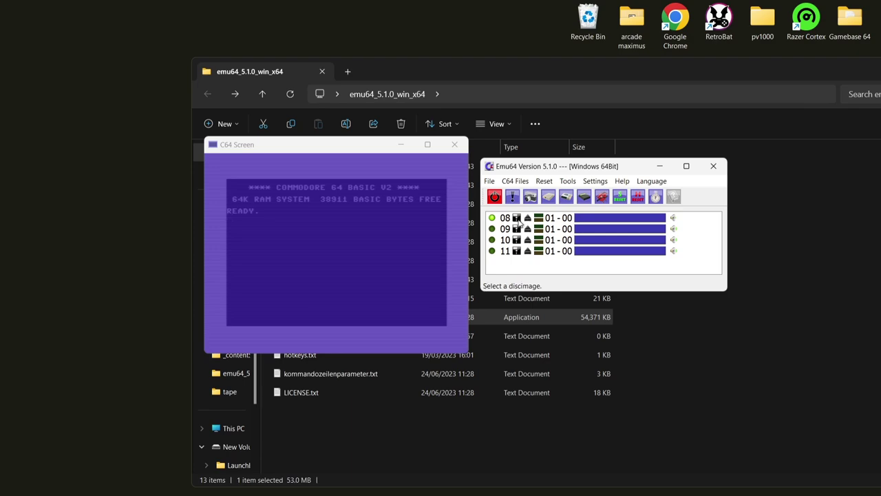
click(518, 219)
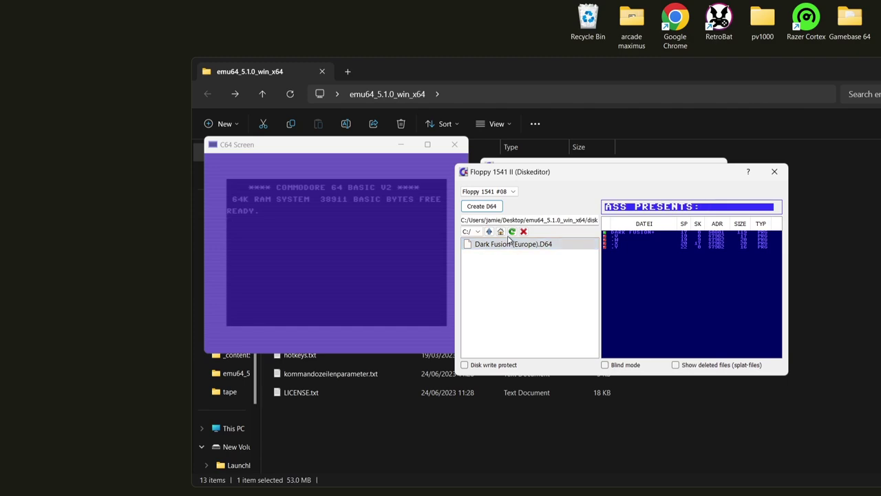
click(500, 231)
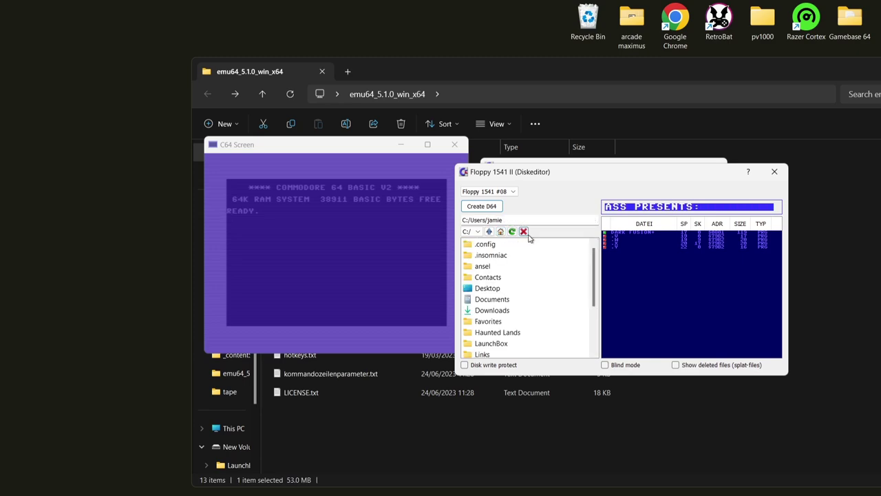
double_click(516, 289)
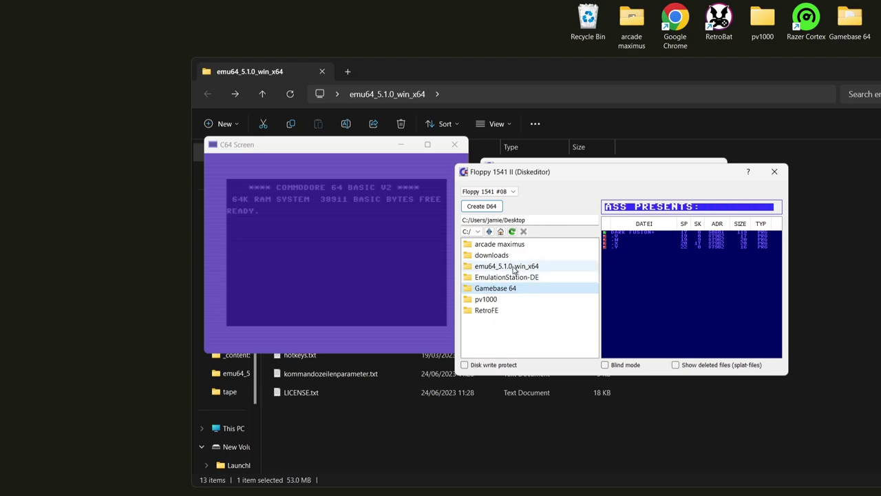
double_click(529, 269)
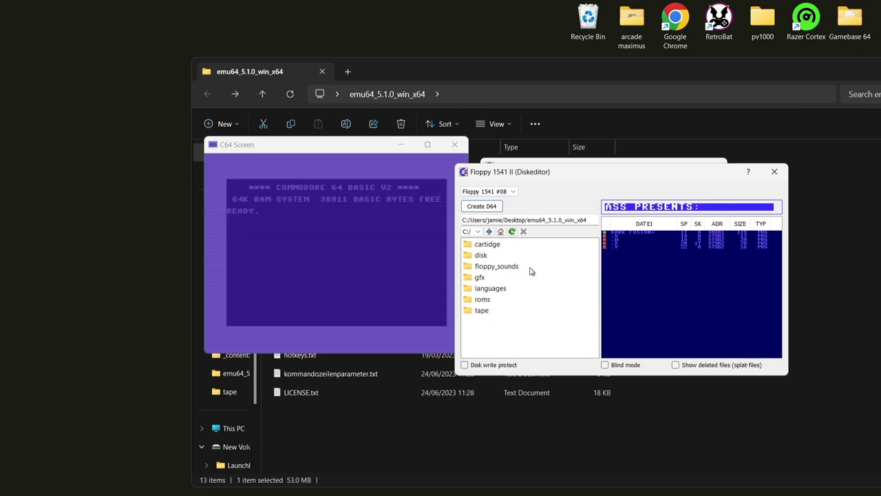
double_click(494, 256)
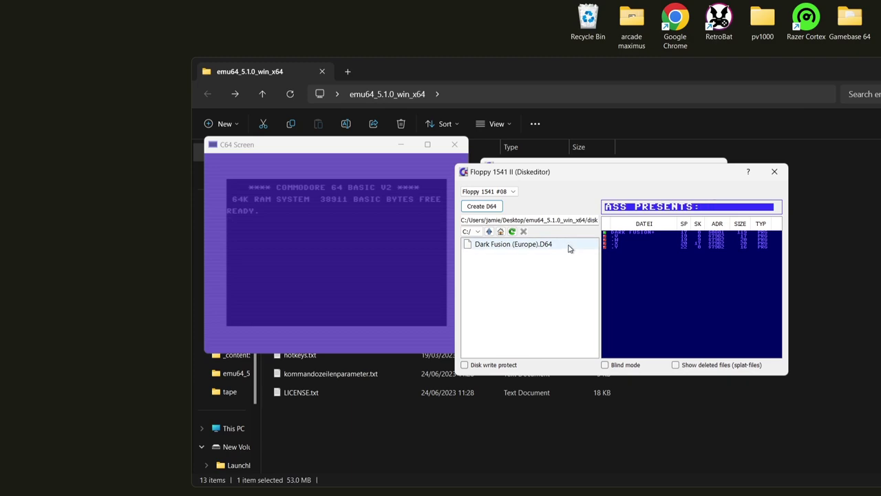
Run the DARK FUSION program from the disk's file list and close the disk editor.
click(650, 234)
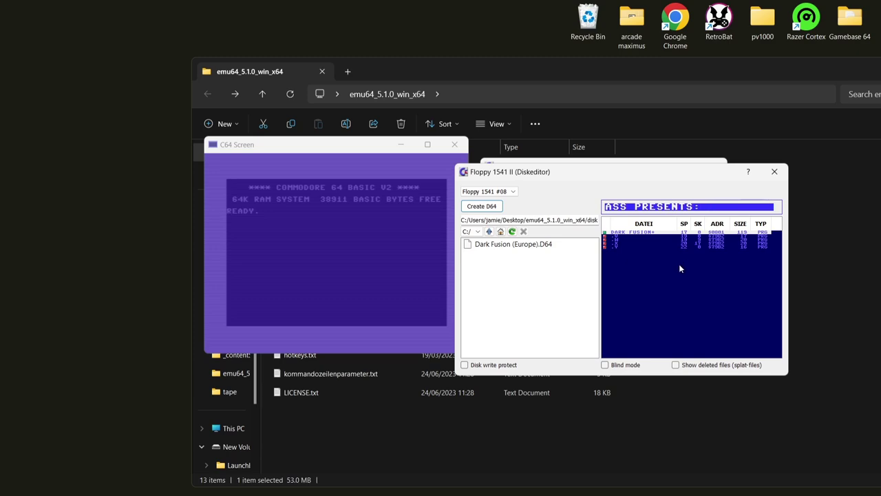
double_click(652, 236)
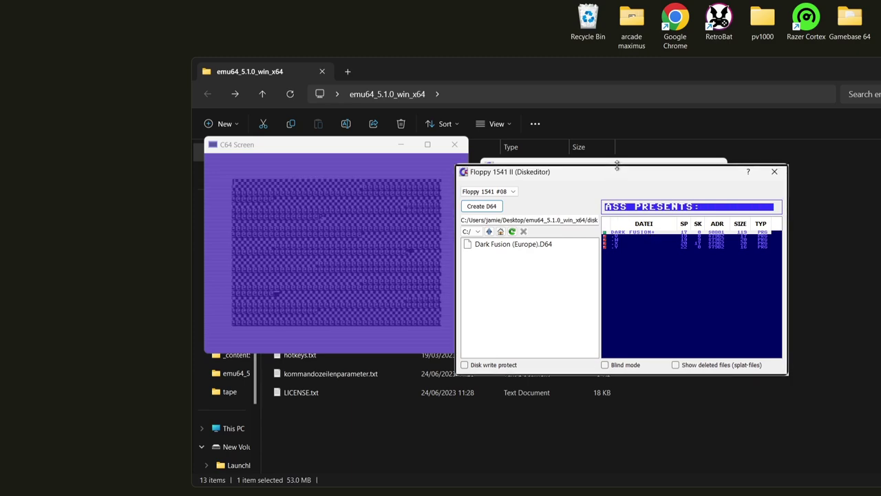
drag(615, 166, 606, 295)
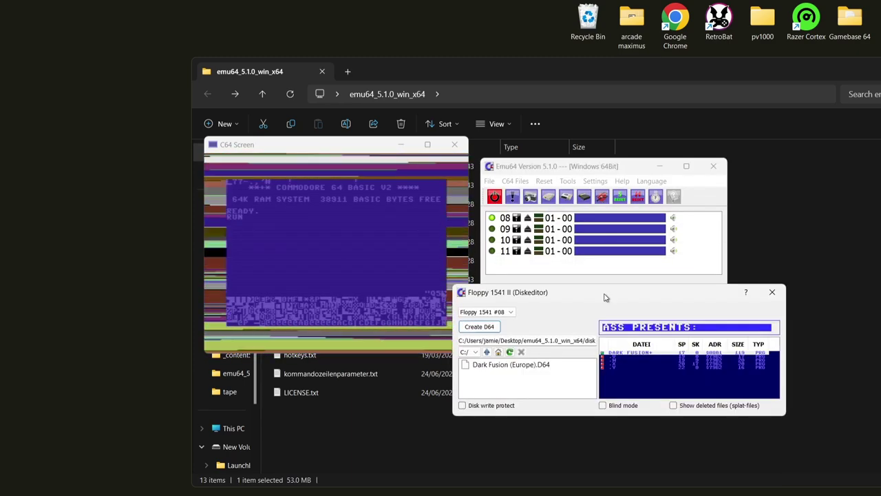
click(772, 293)
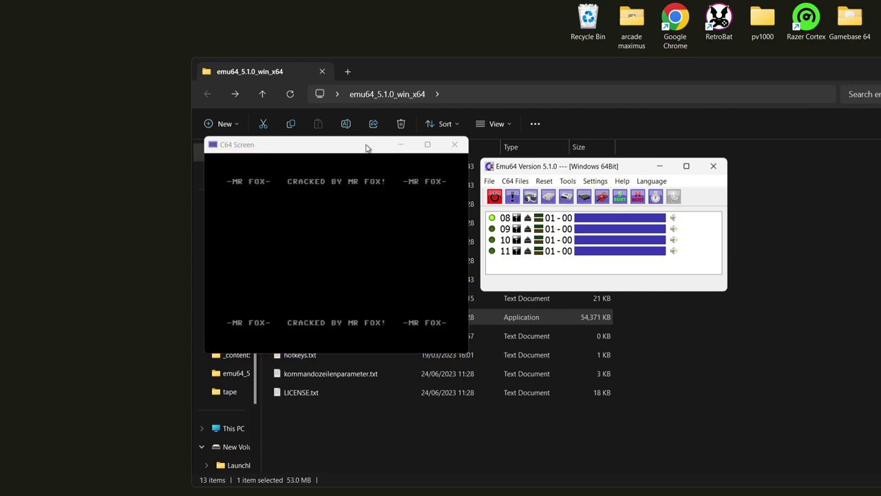
Move the C64 Screen window aside, minimise the file explorer and bring the Emu64 control window to the front.
drag(367, 144, 212, 108)
drag(458, 64, 522, 68)
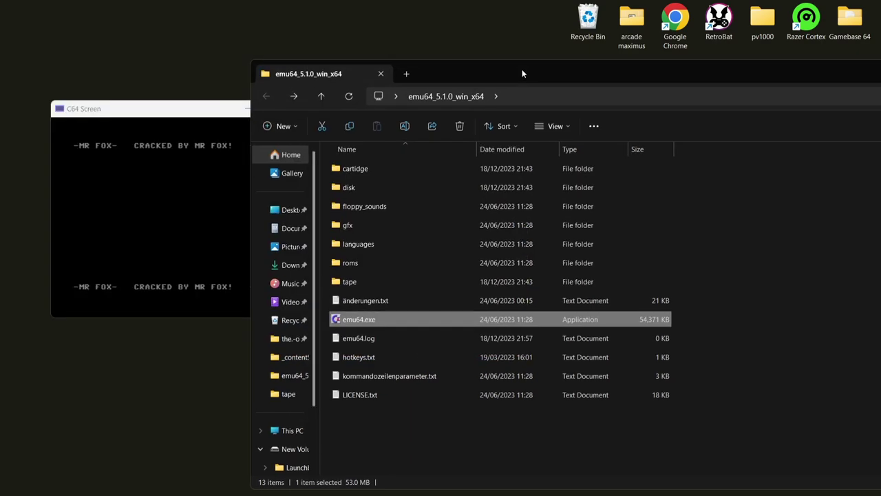
double_click(393, 207)
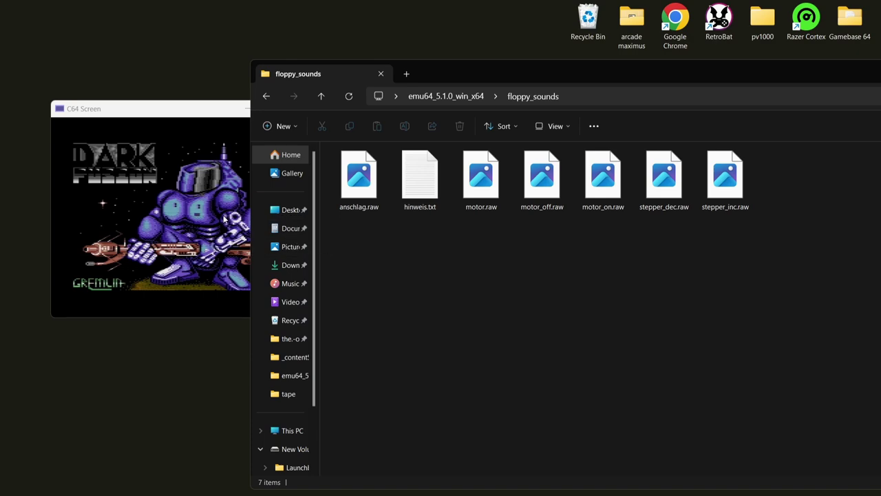
click(201, 208)
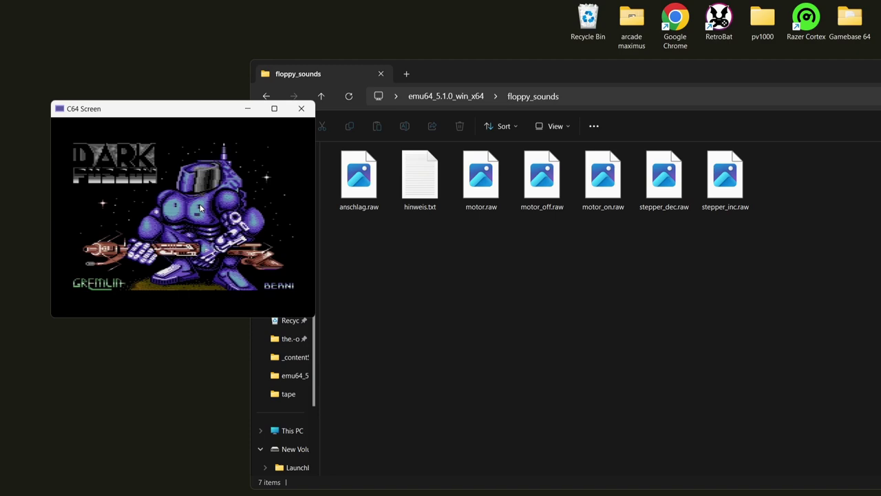
drag(863, 62, 478, 113)
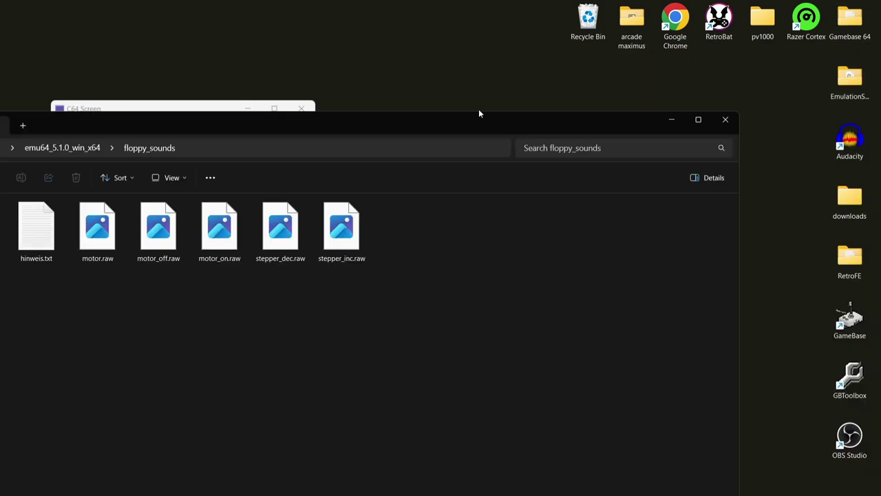
click(673, 122)
click(544, 159)
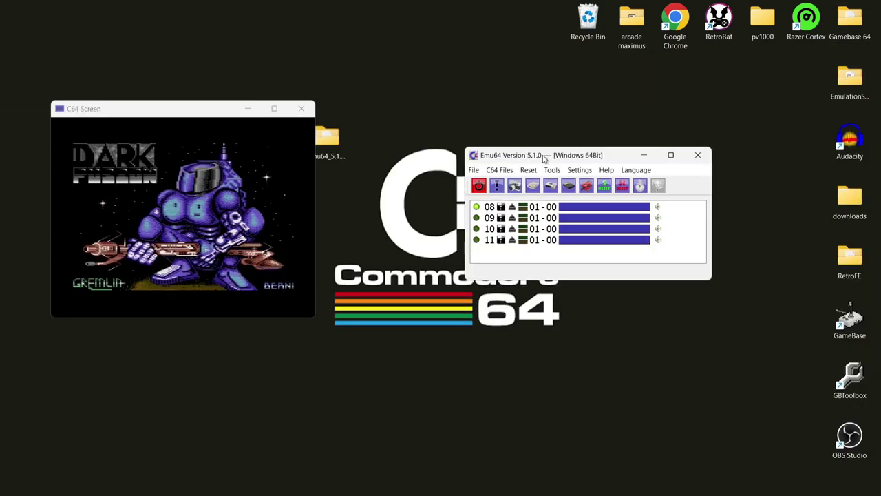
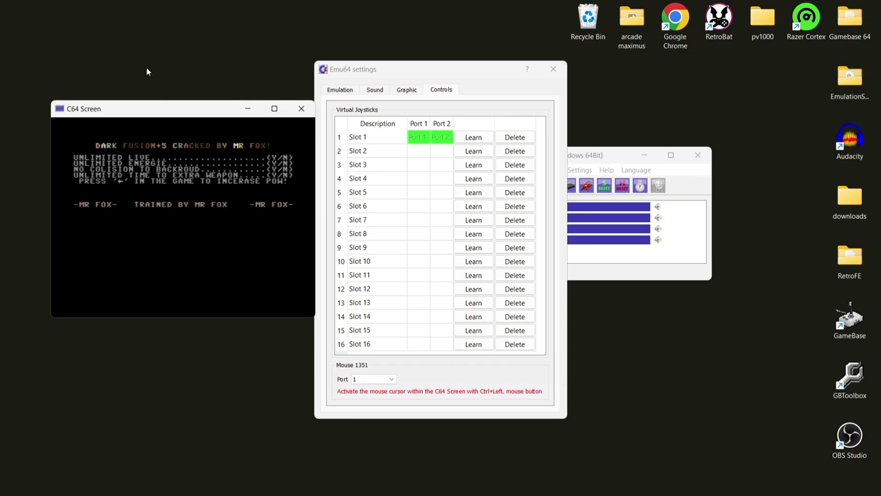
Bring the C64 Screen in front of the settings, answer N to the DARK FUSION trainer options and maximise the screen.
drag(167, 111, 253, 106)
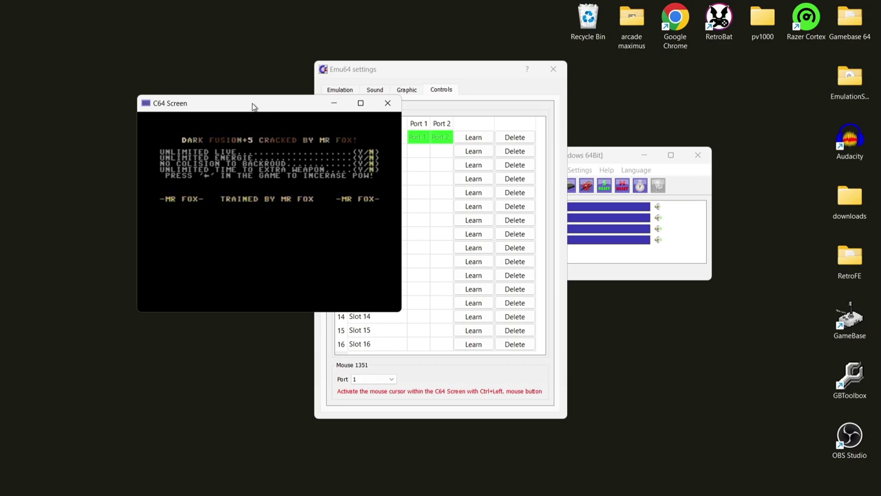
key(n)
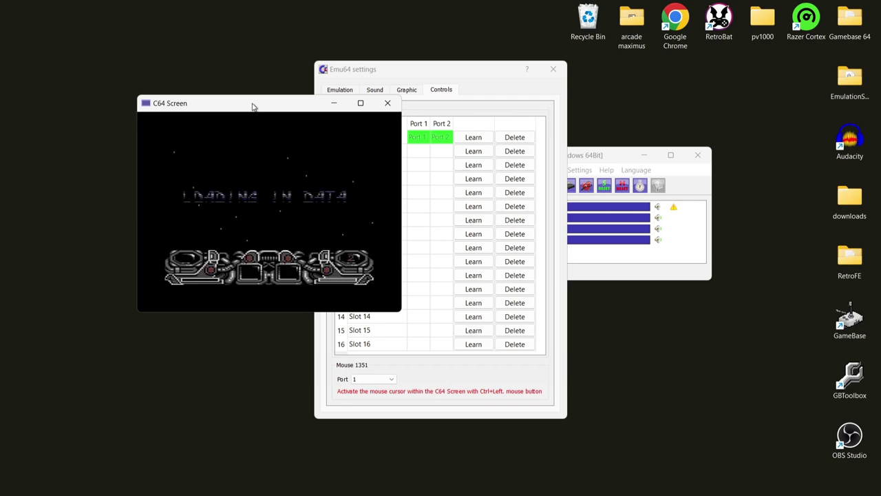
click(360, 102)
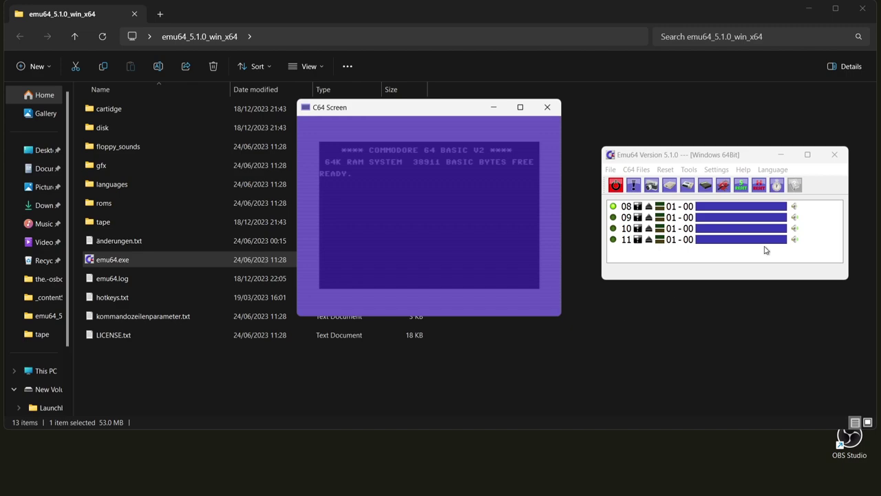
Open the Datasette 1530, enter LOAD on the C64 Screen and play the Crazy Cars II (Europe).TAP tape.
click(689, 186)
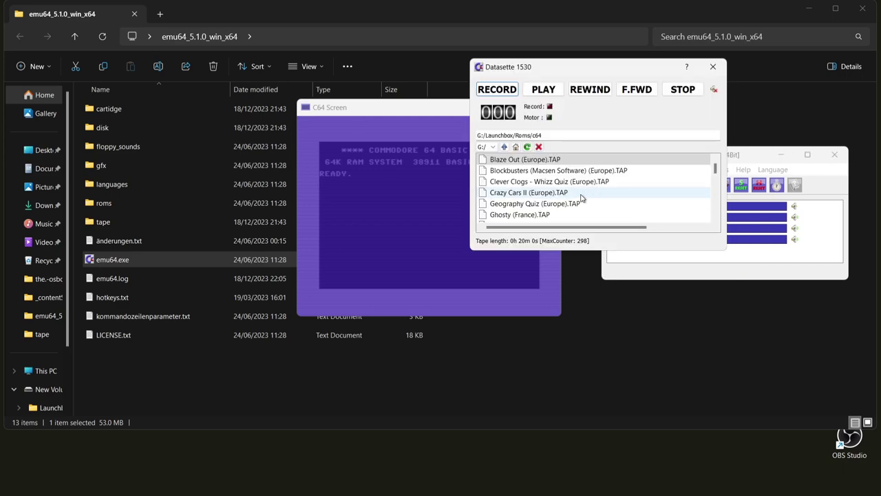
click(437, 192)
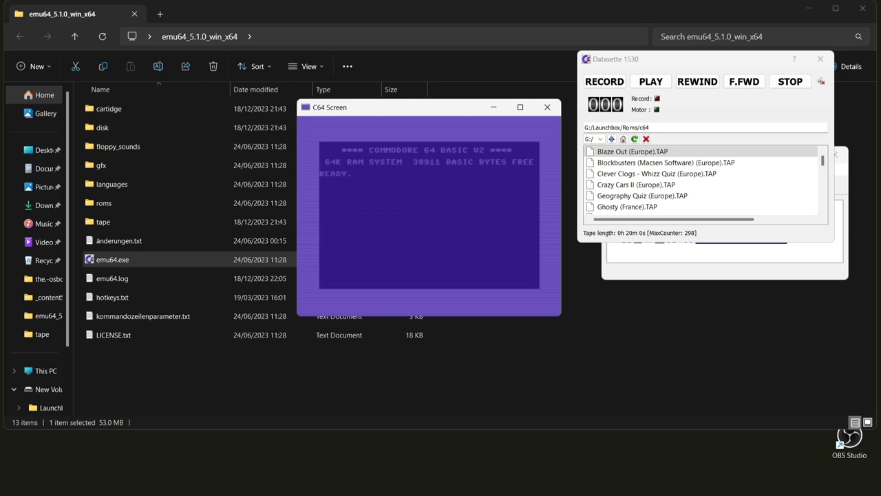
text(LOAD)
key(Return)
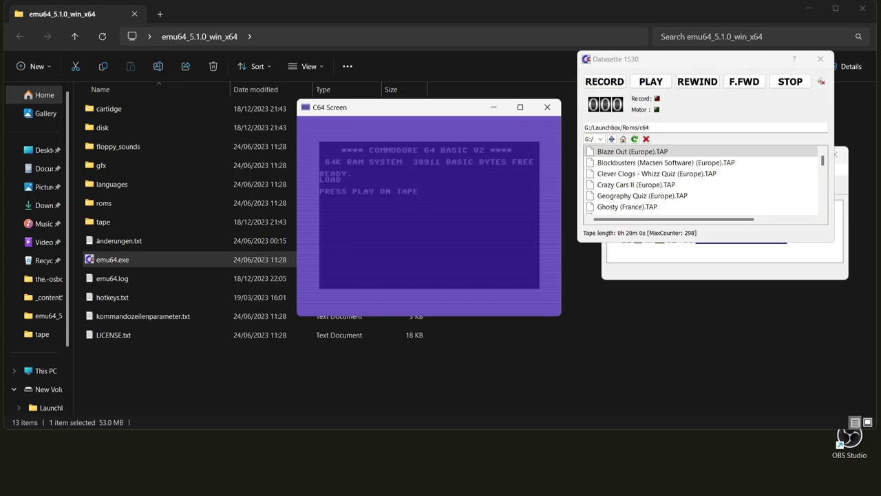
click(636, 185)
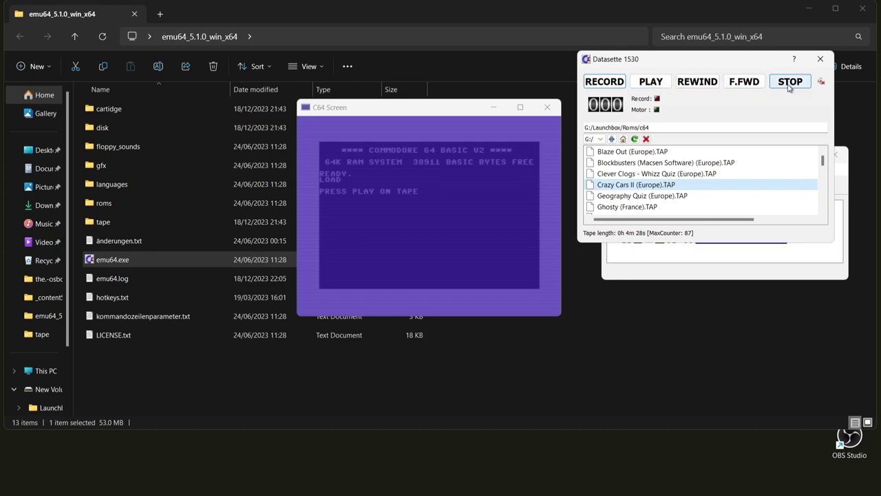
click(647, 86)
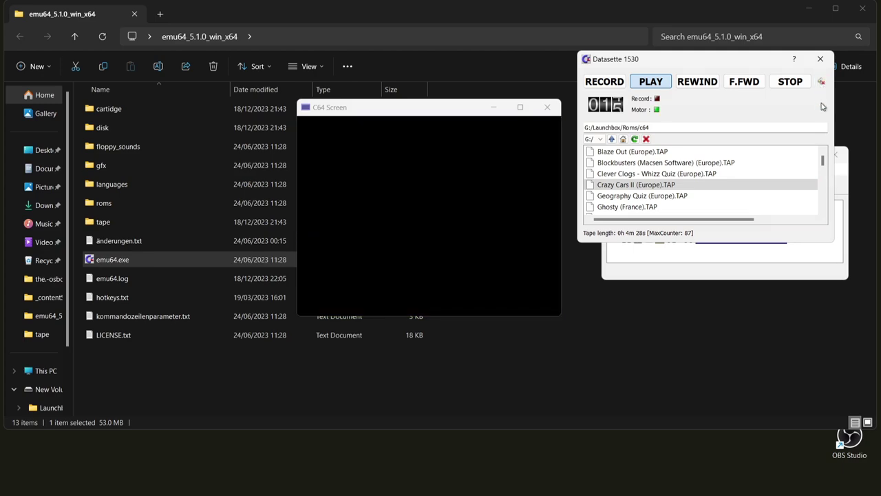
Open the Video CRT Settings and arrange the Datasette, control and CRT windows so the C64 Screen stays uncovered.
drag(757, 60, 472, 245)
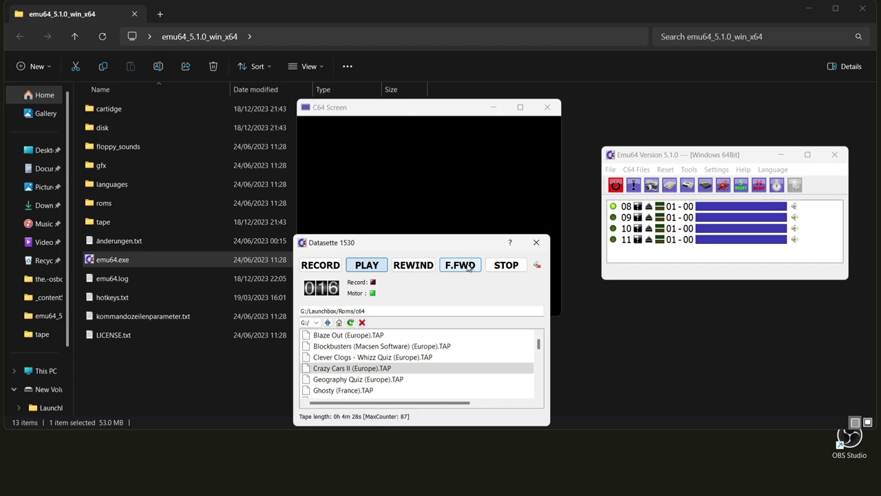
drag(704, 157, 672, 110)
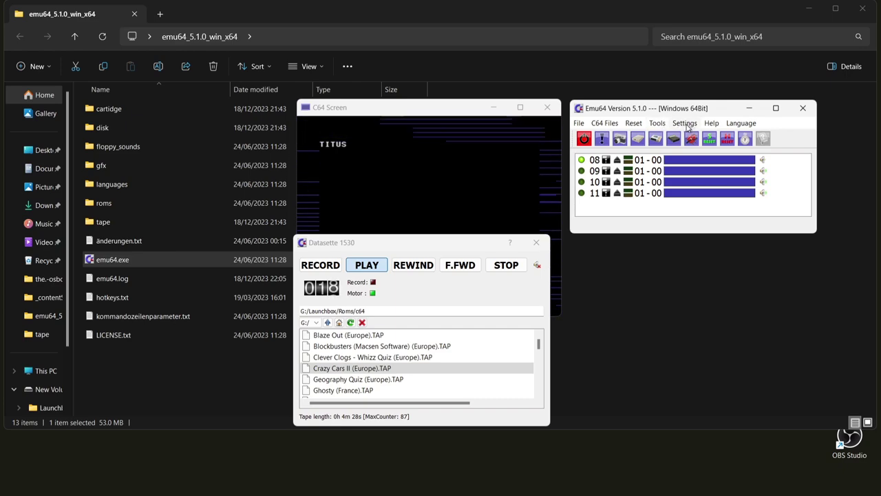
click(687, 124)
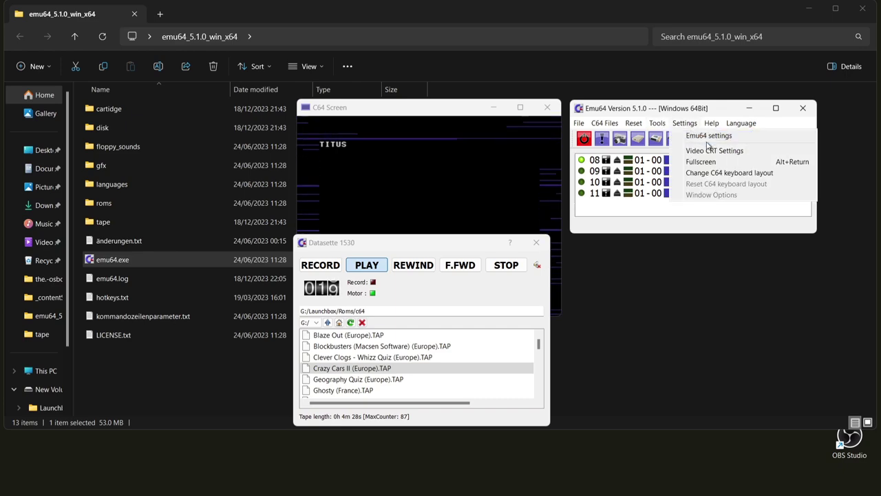
click(697, 150)
drag(465, 160, 731, 89)
drag(460, 246, 249, 243)
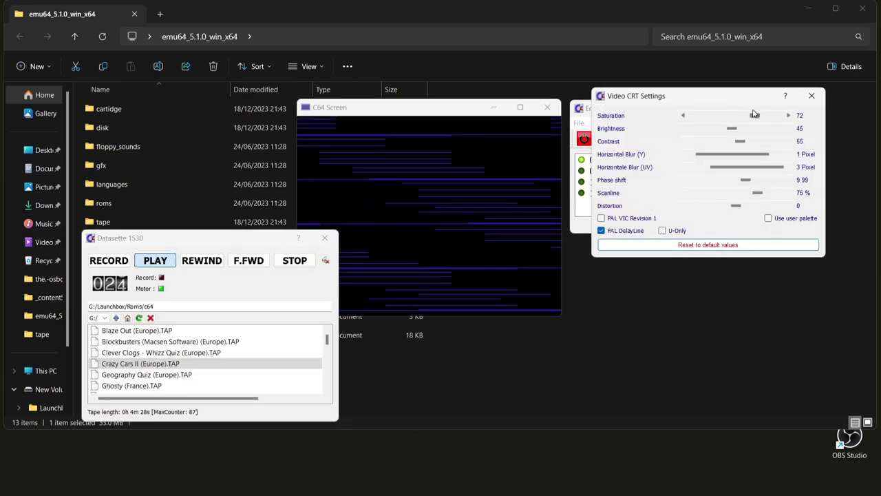
Try a saturation of 0, and set the CRT saturation to 47, brightness to 48 and contrast to 51.
drag(728, 117, 645, 112)
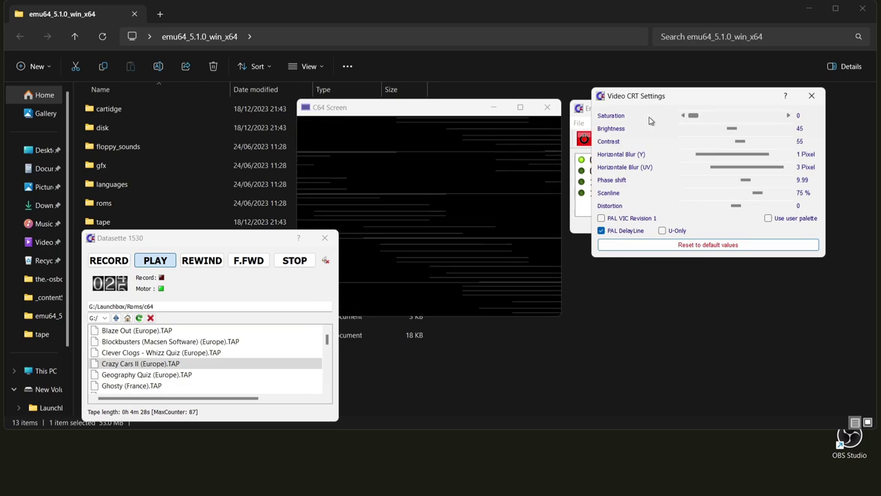
drag(694, 116, 733, 138)
click(682, 141)
click(682, 141)
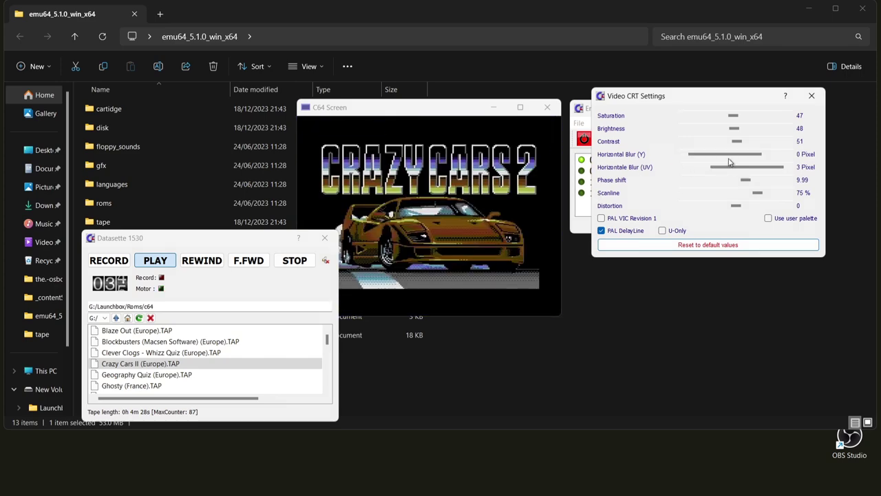
Set the Y and UV horizontal blur to 0 Pixel and the scanline to 100 %, and close the Video CRT Settings.
drag(739, 158, 732, 158)
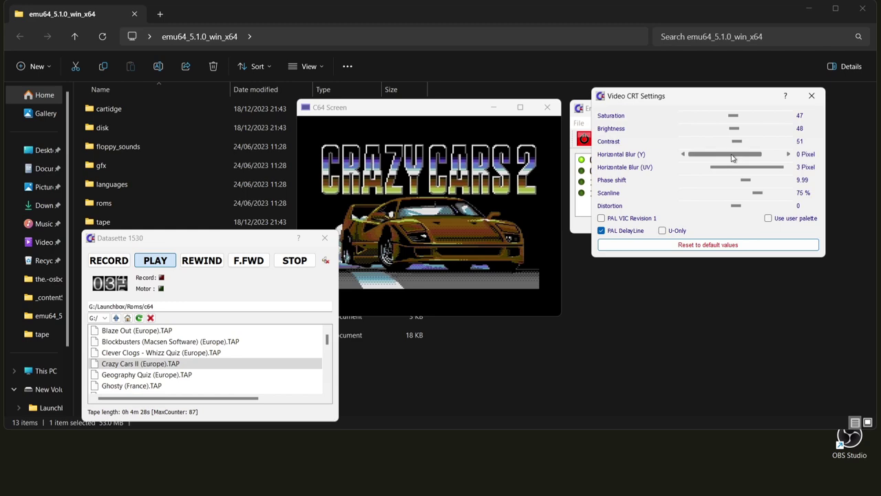
mouse_move(732, 158)
mouse_down()
mouse_move(771, 154)
mouse_move(717, 154)
mouse_up()
scroll(742, 154, down, 1)
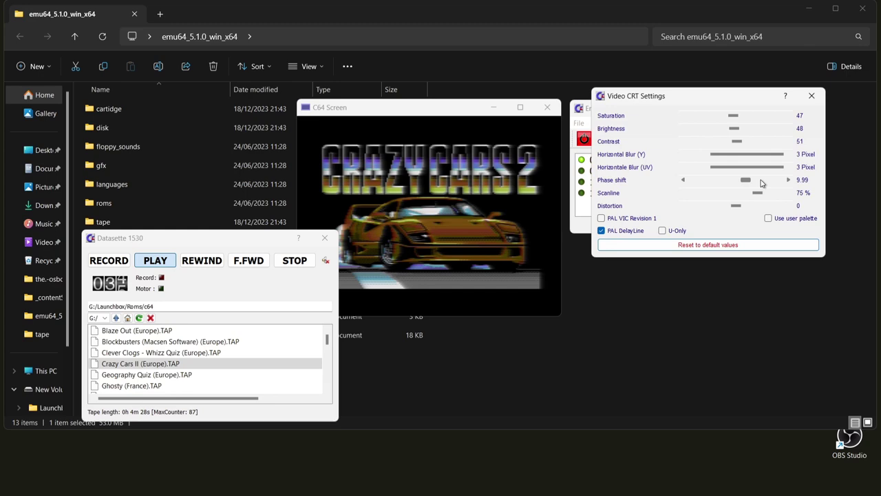
scroll(729, 155, up, 1)
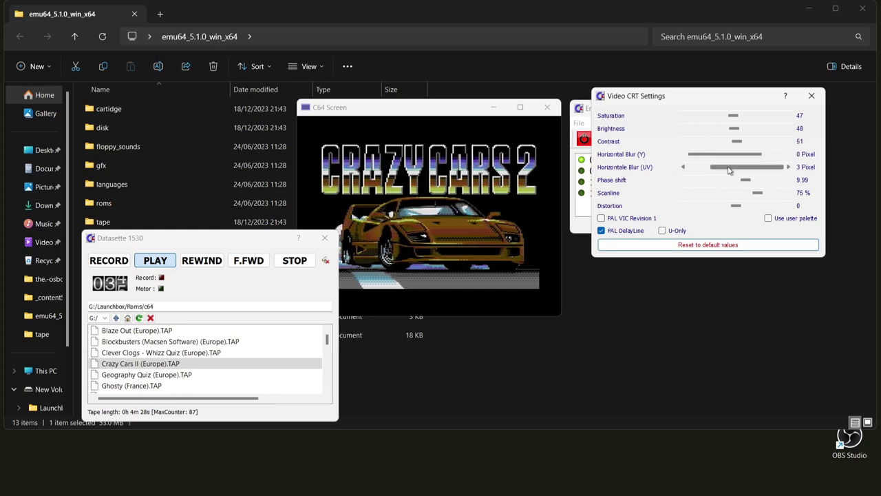
drag(729, 170, 680, 172)
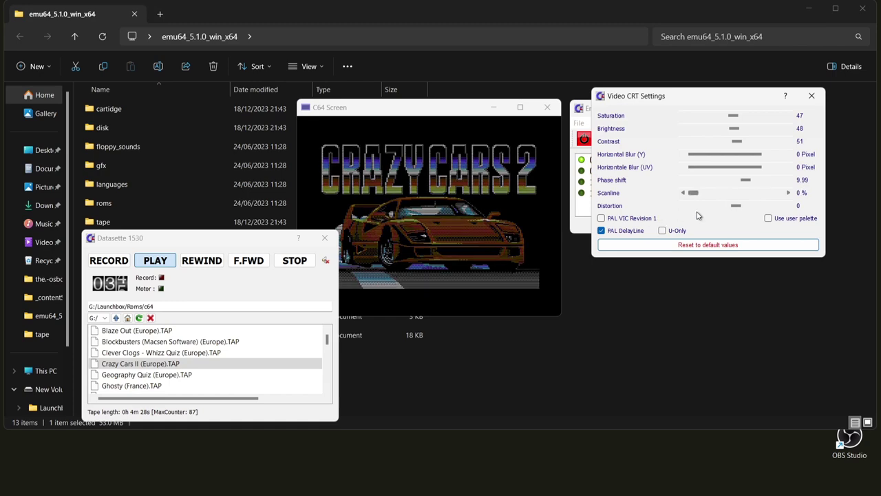
drag(588, 206, 815, 190)
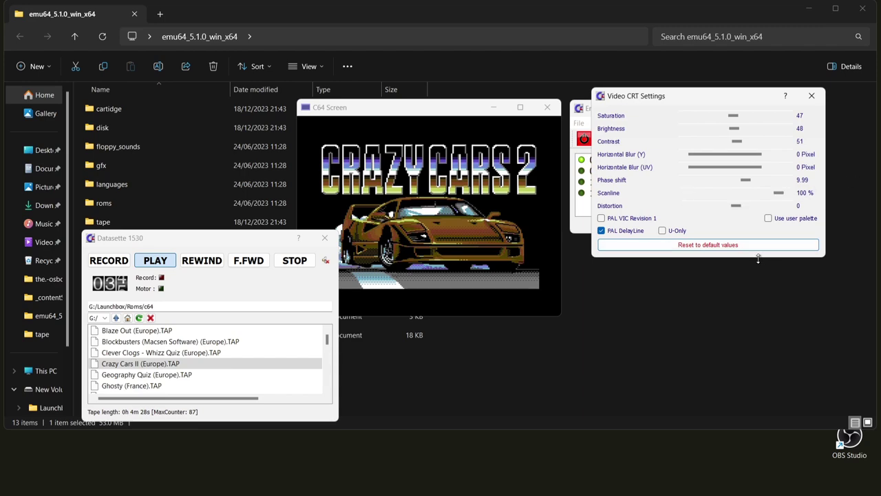
key(Escape)
Open the Emu64 settings beside the C64 Screen and enable the second SID, keeping MOS-8580 for both chips.
click(684, 123)
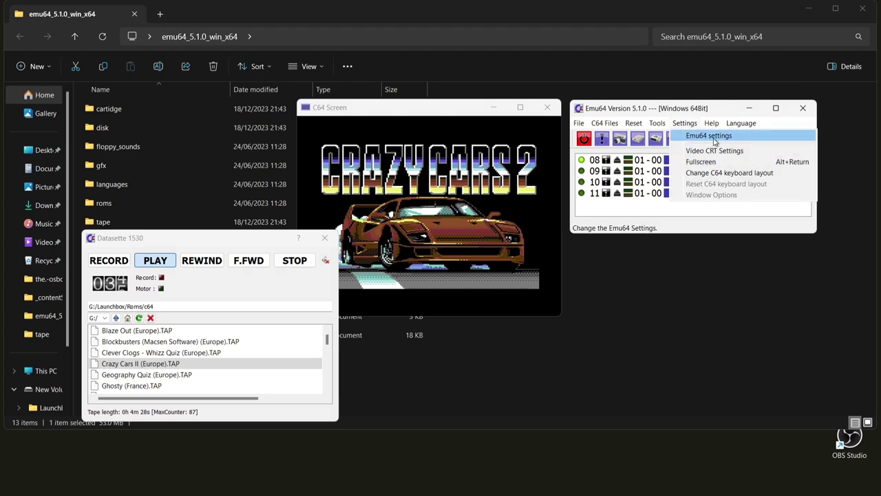
click(709, 135)
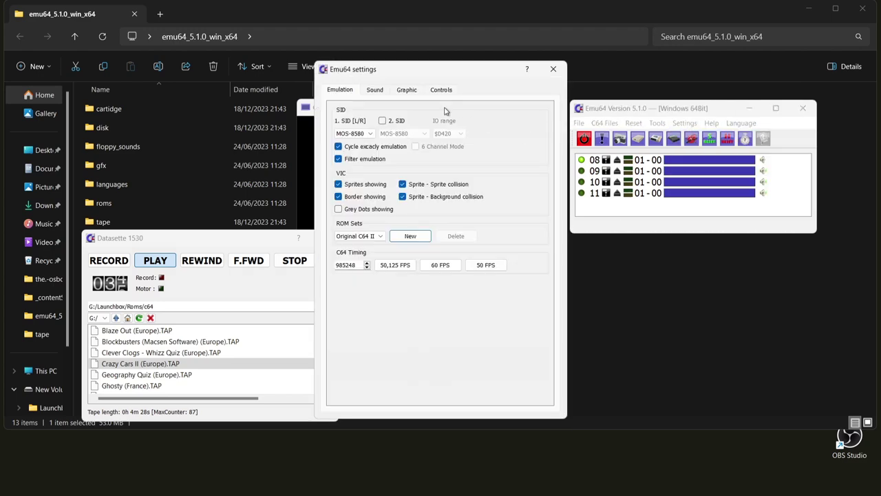
drag(687, 72, 687, 72)
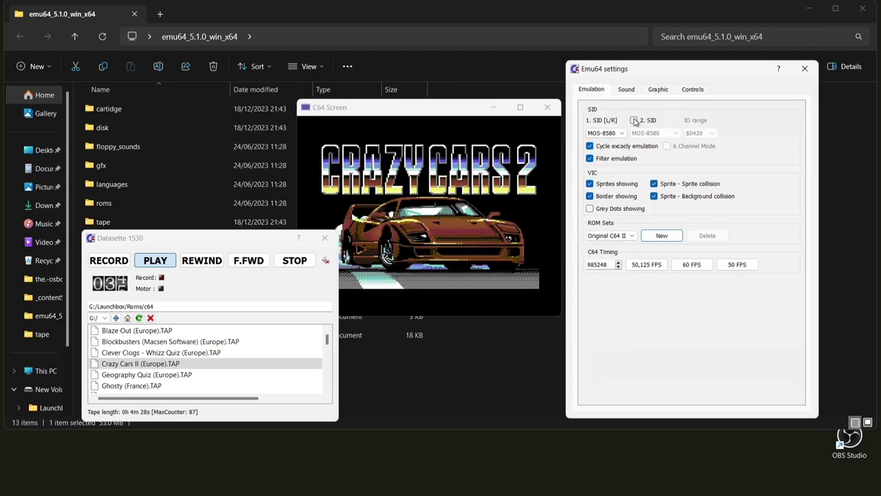
click(634, 121)
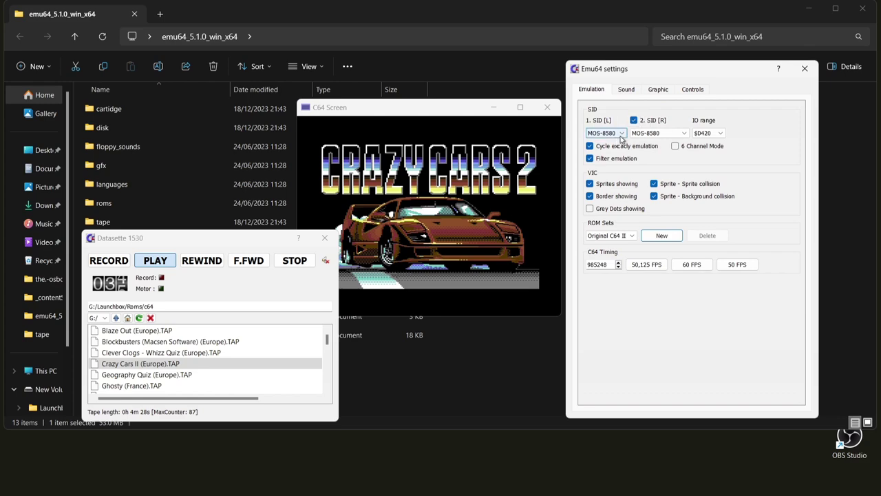
click(620, 133)
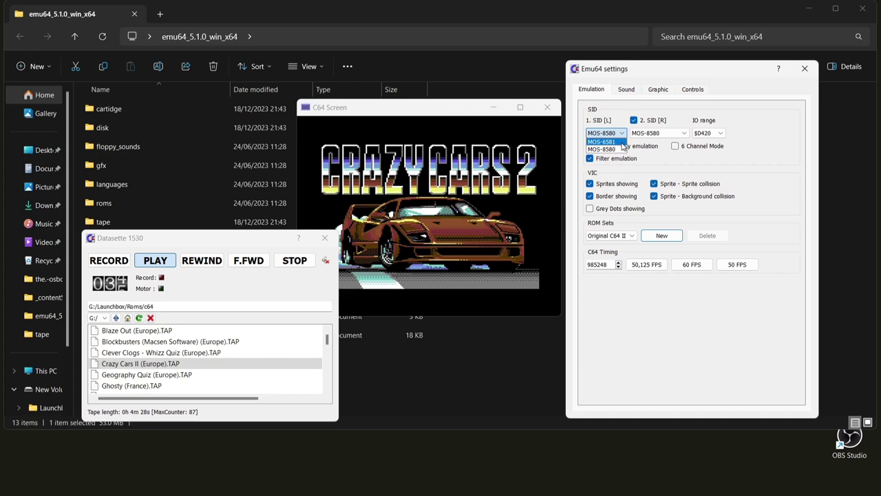
click(789, 134)
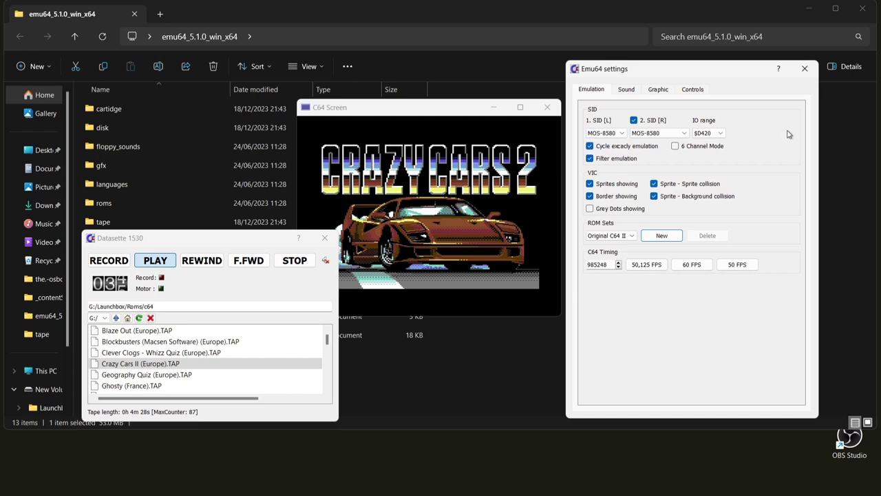
click(681, 133)
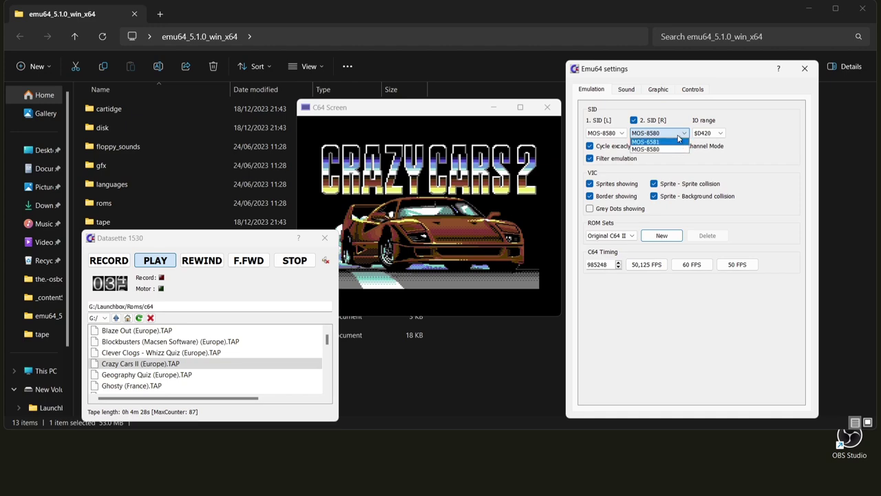
click(681, 133)
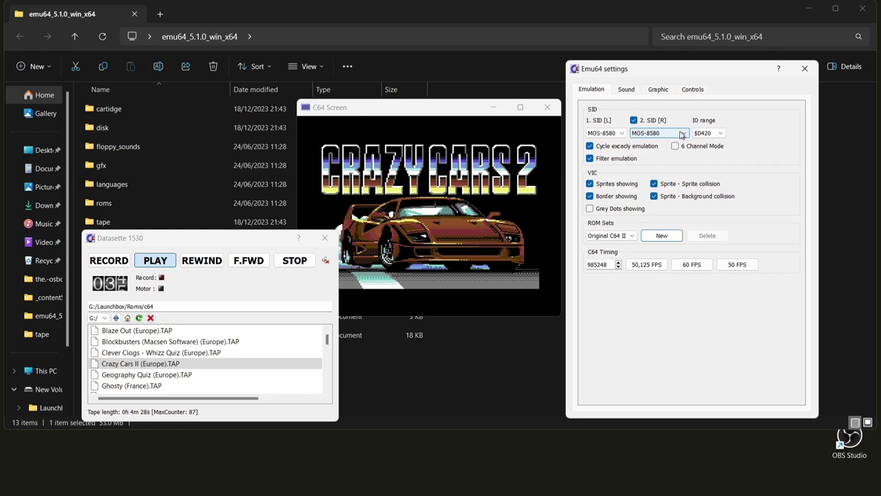
Turn off Double texture size in the graphic settings.
click(658, 90)
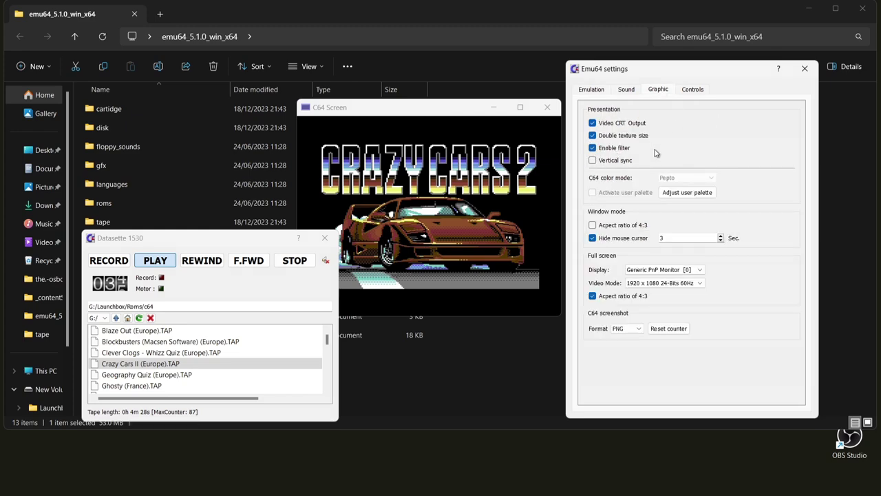
click(594, 136)
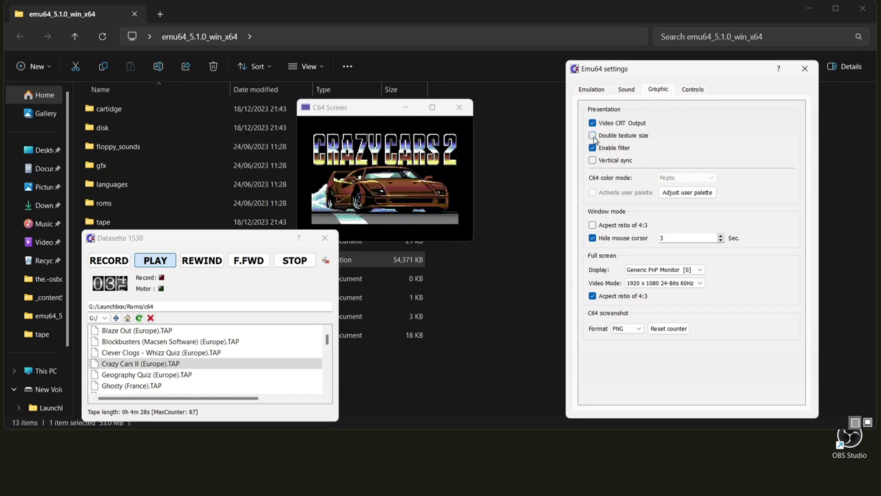
Re-enable Double texture size, try the display with the filter off and on again, and enable the 4:3 aspect ratio for window mode.
click(593, 136)
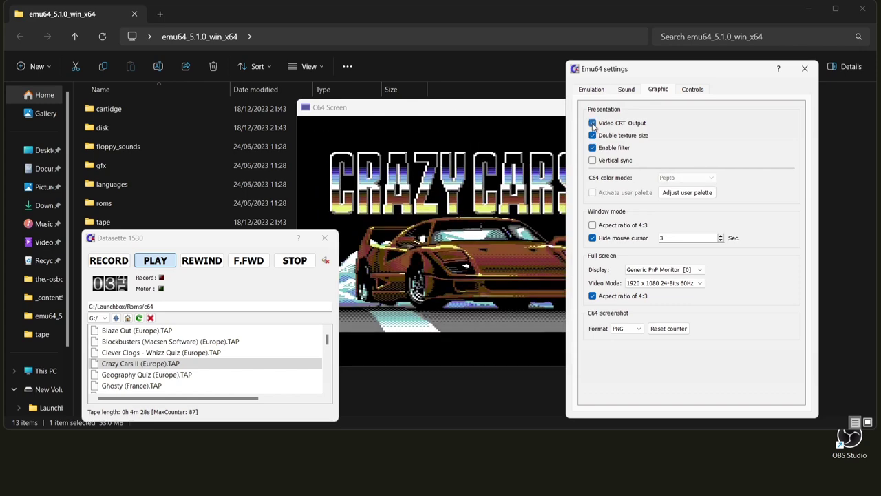
click(593, 148)
click(593, 147)
click(593, 225)
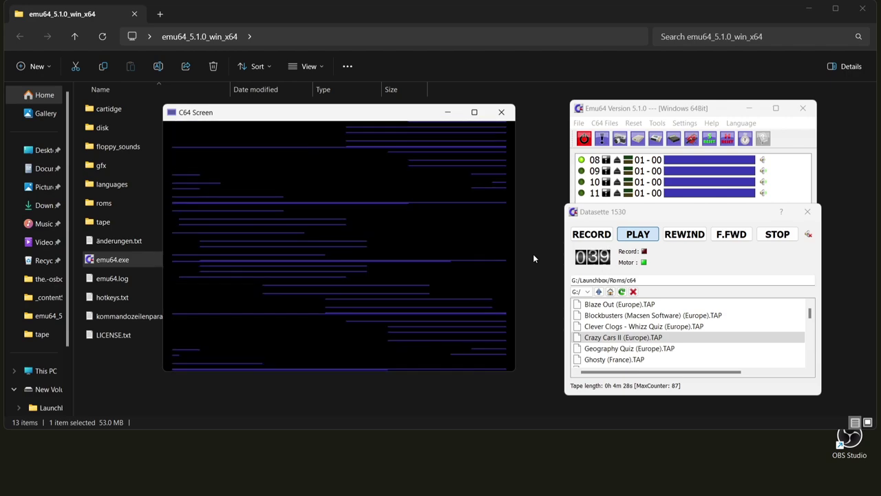
Stop the Crazy Cars II tape, close the Datasette 1530 window, and perform a hard reset of the C64.
click(776, 234)
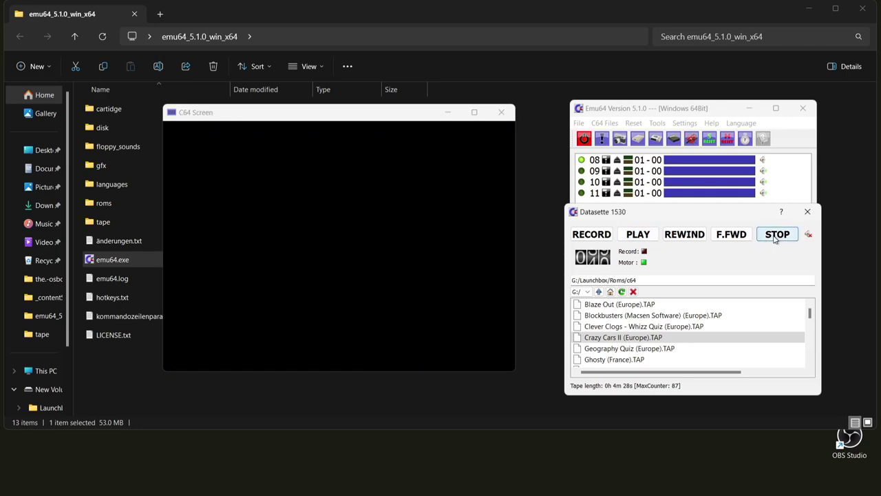
click(807, 211)
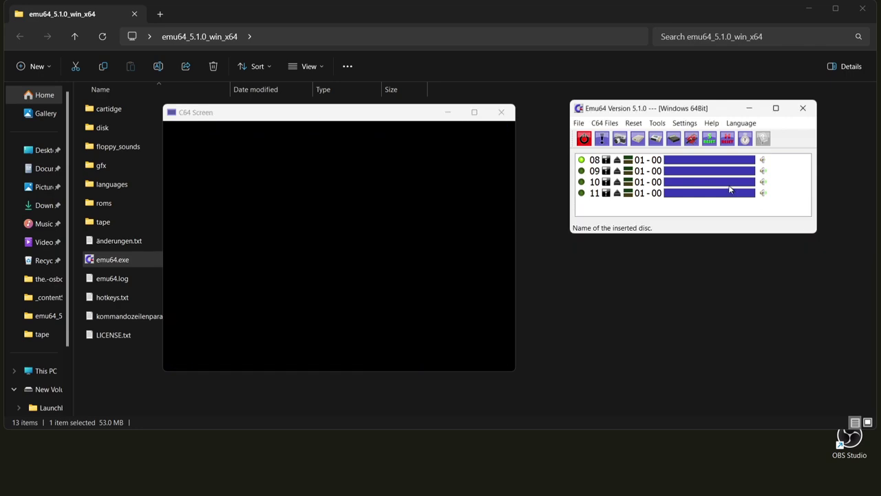
click(635, 124)
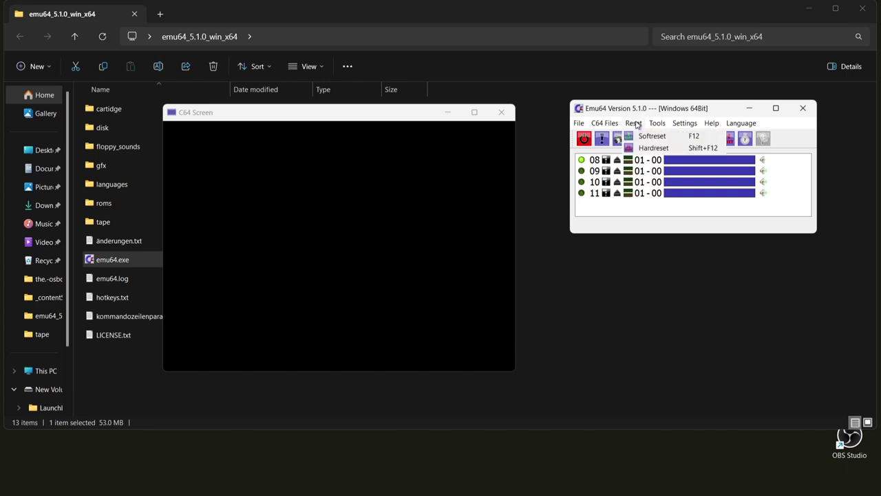
click(685, 148)
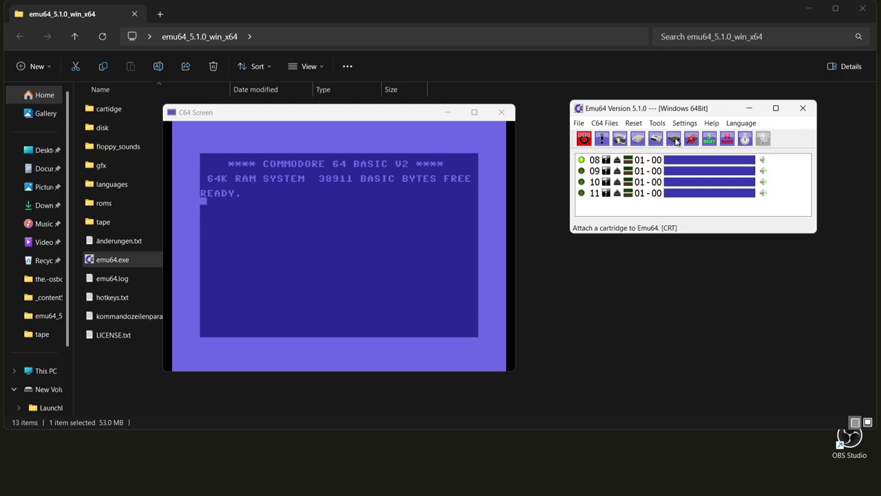
Run the 180.crt cartridge with the Cartridges window moved clear of the C64 Screen, and deactivate the cartridge.
click(678, 142)
double_click(469, 149)
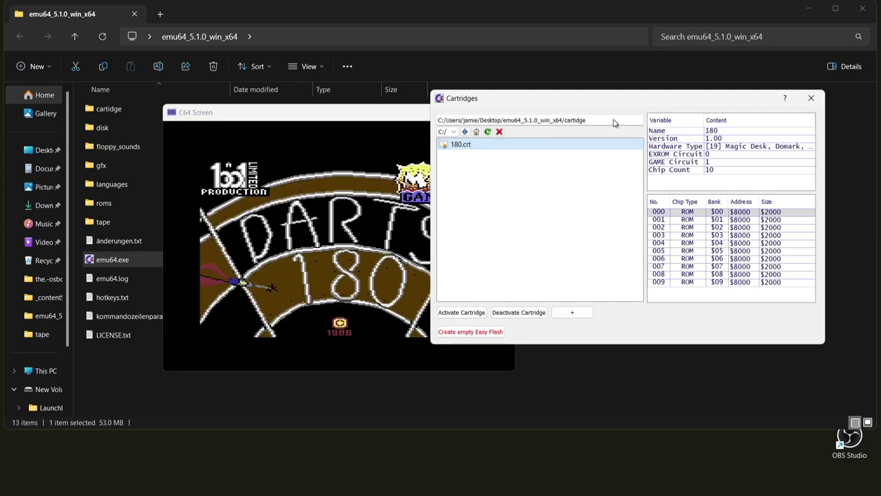
drag(610, 101, 684, 94)
click(499, 124)
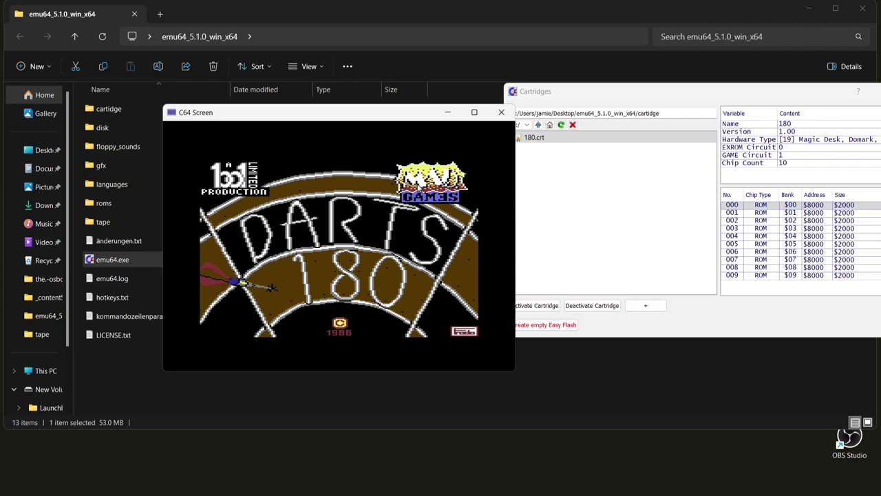
click(592, 305)
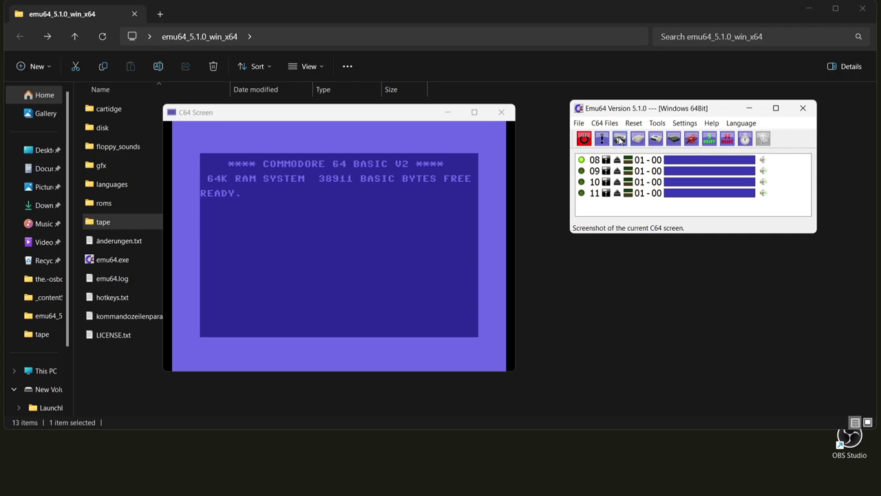
Insert the REU 1764 (16MB) memory expansion into the emulated C64.
click(662, 124)
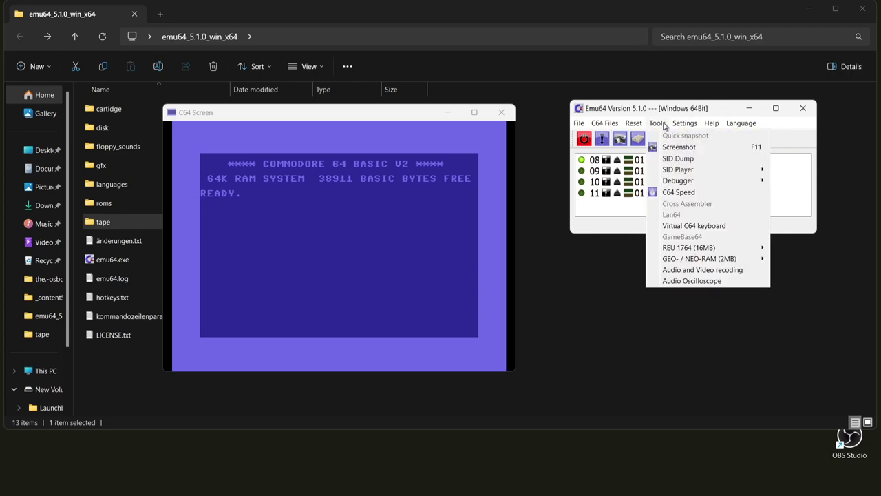
mouse_move(709, 251)
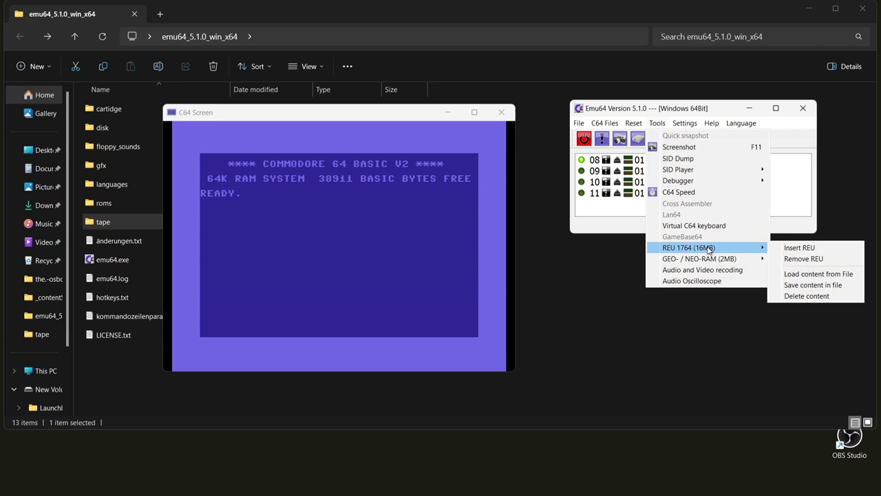
click(834, 248)
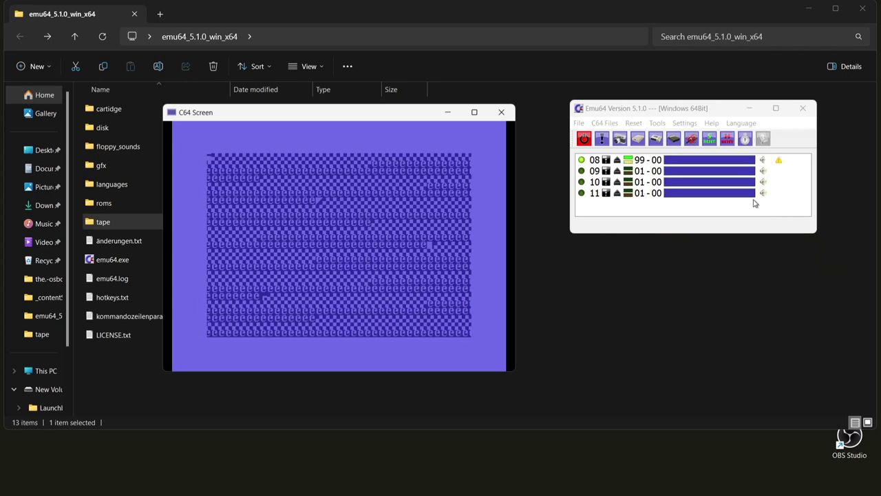